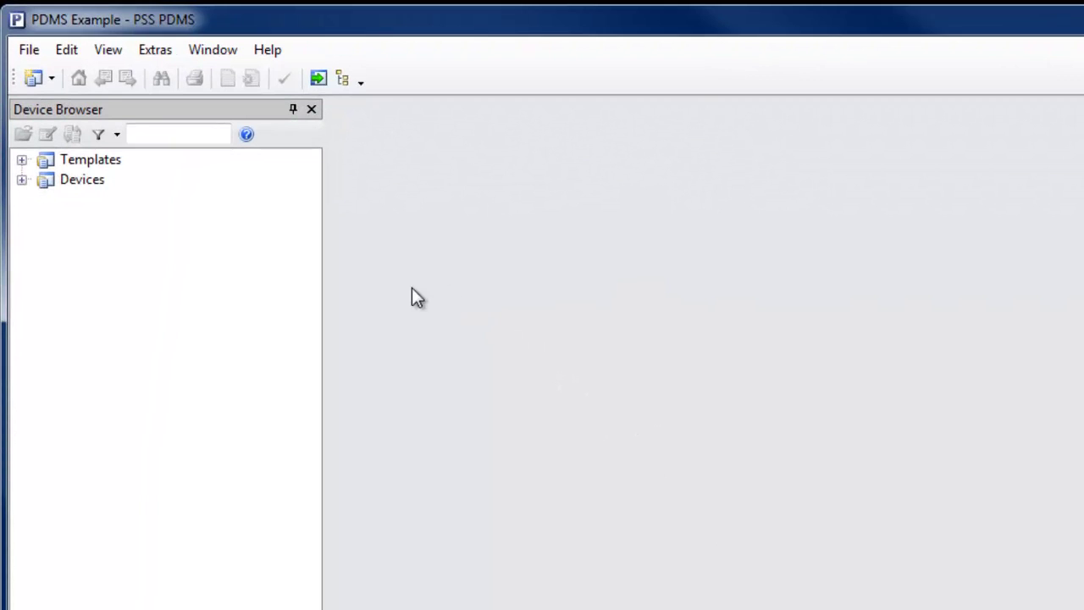
- Expand Devices, Templates, Location1 and Location2, then open Device1 and Device2 in tabs
{"action": "left_click", "coordinate": [21, 180]}
{"action": "left_click", "coordinate": [21, 160]}
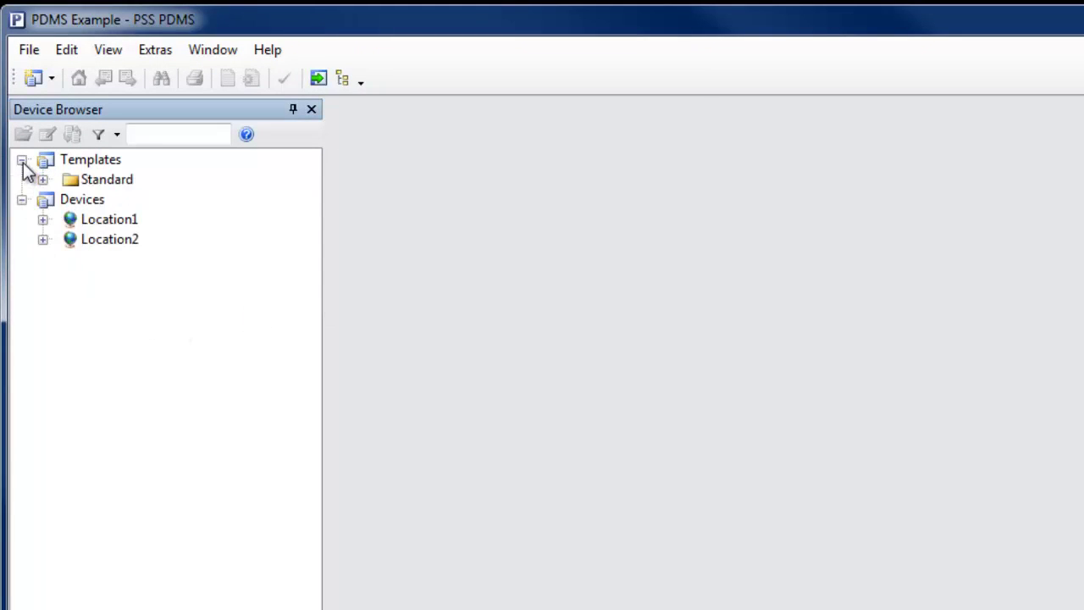
{"action": "left_click", "coordinate": [43, 221]}
{"action": "left_click", "coordinate": [42, 259]}
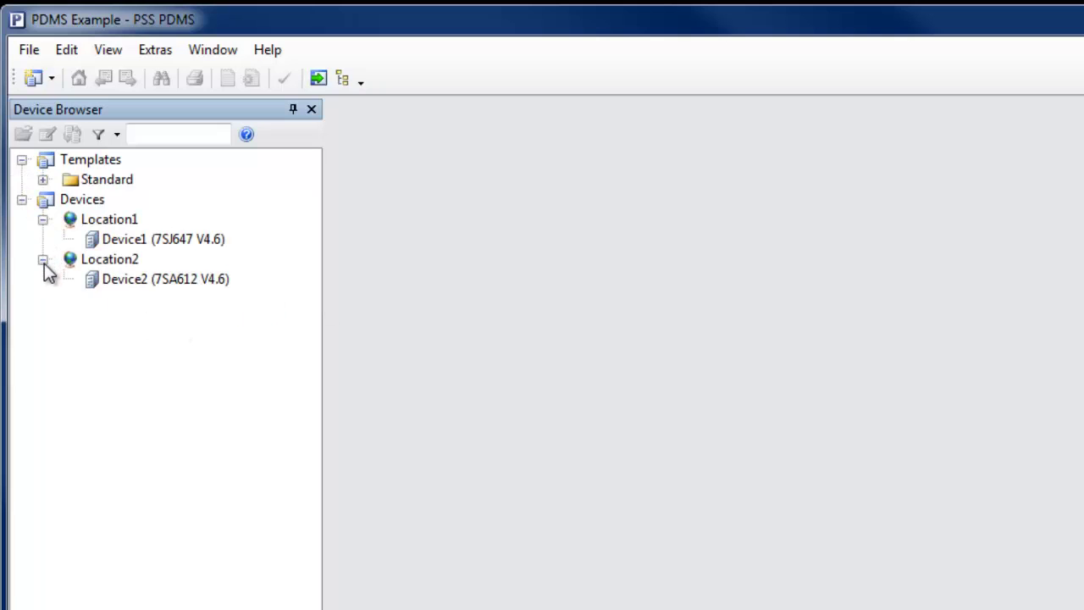
{"action": "left_click", "coordinate": [135, 241]}
{"action": "left_click", "coordinate": [153, 288]}
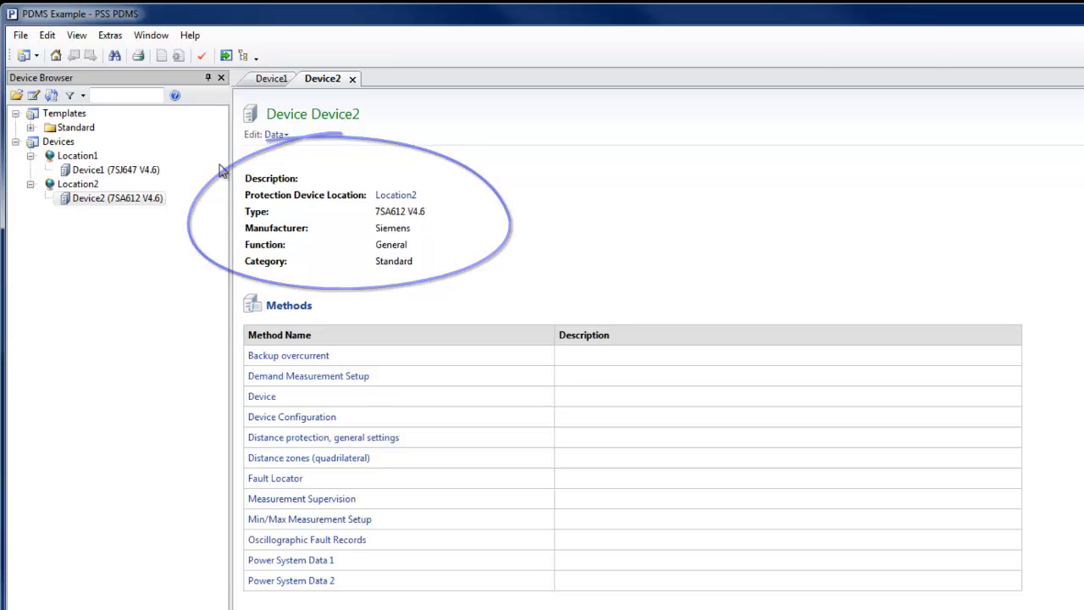
- Change Device2's Edit mode from Data to Configuration
{"action": "left_click", "coordinate": [275, 136]}
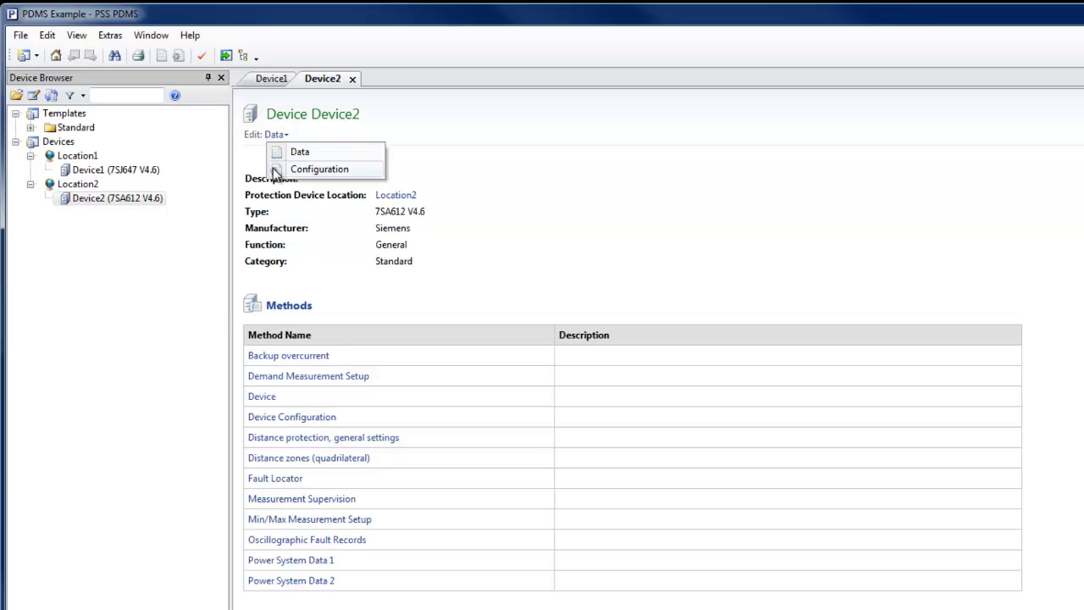
{"action": "left_click", "coordinate": [274, 168]}
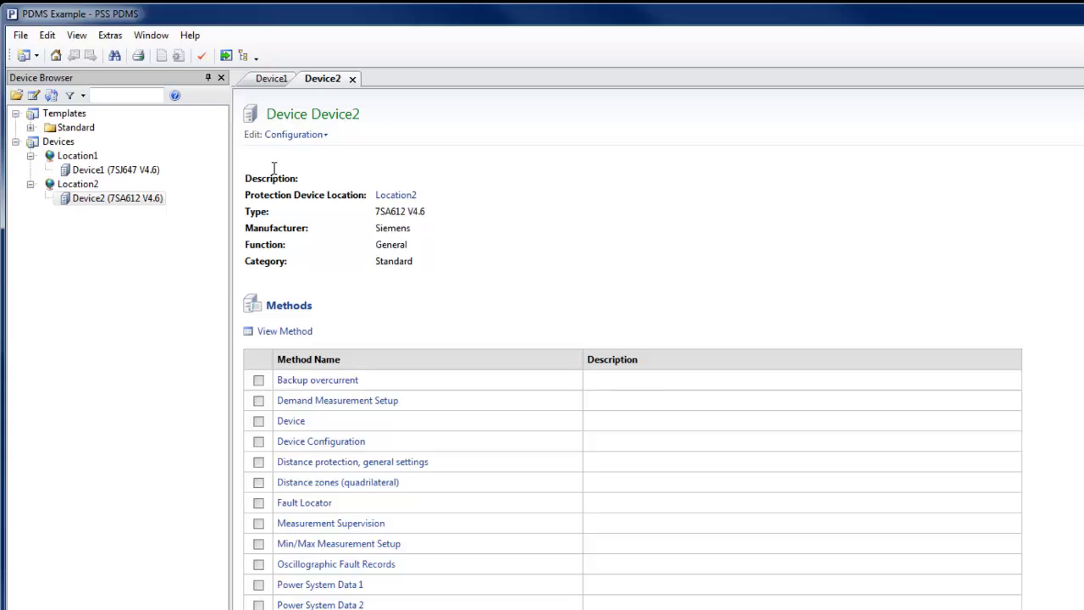
- View Device2's Distance protection, general settings in Data mode and expand the Standard templates folder
{"action": "left_click", "coordinate": [303, 464]}
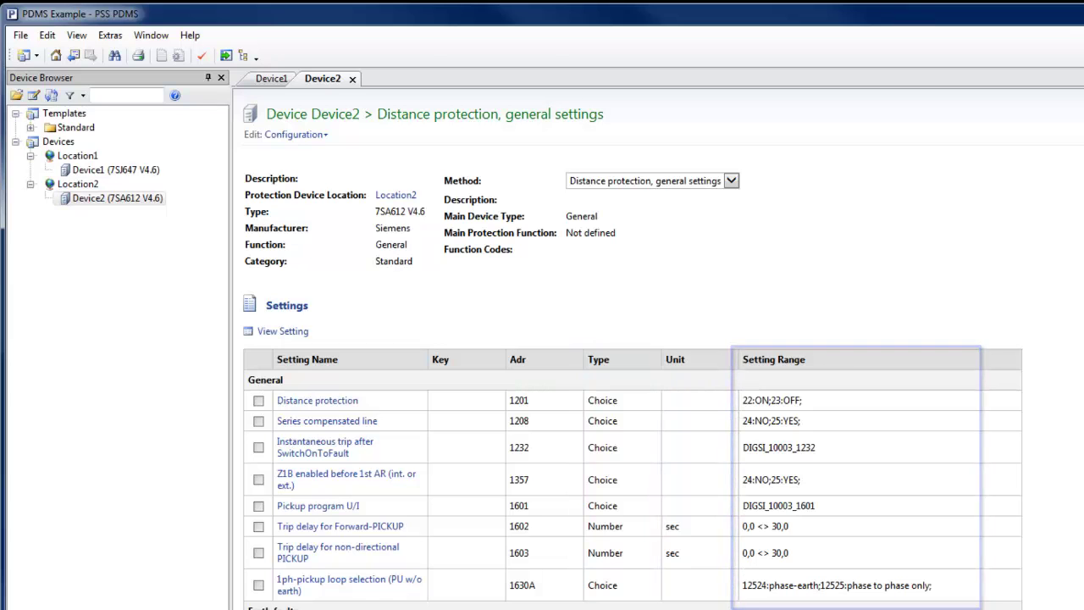
{"action": "scroll", "coordinate": [627, 381], "scroll_direction": "down", "scroll_amount": 3}
{"action": "scroll", "coordinate": [634, 347], "scroll_direction": "down", "scroll_amount": 8}
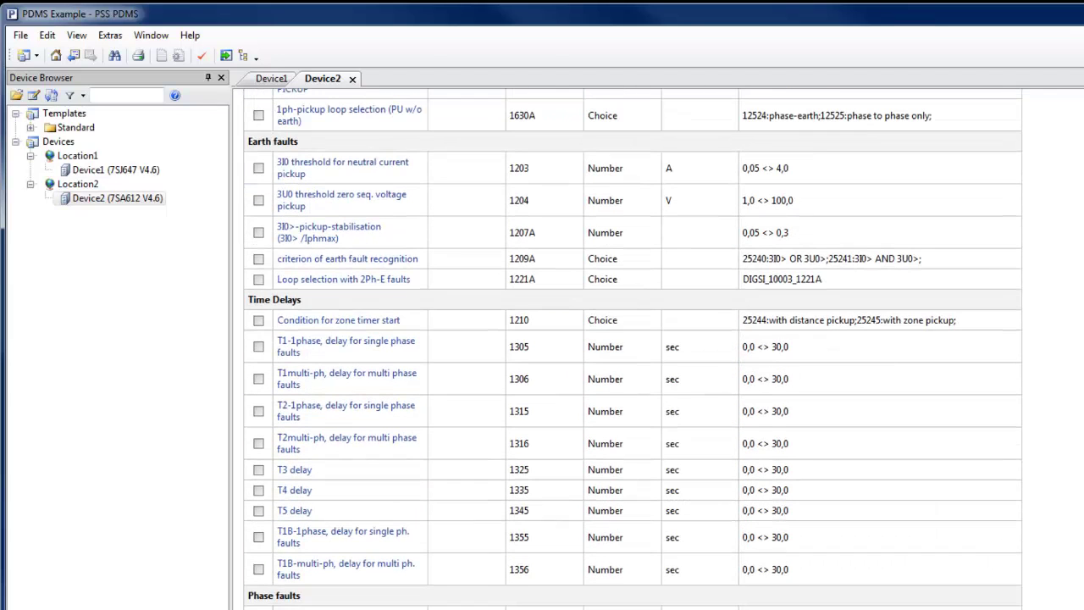
{"action": "scroll", "coordinate": [668, 273], "scroll_direction": "up", "scroll_amount": 10}
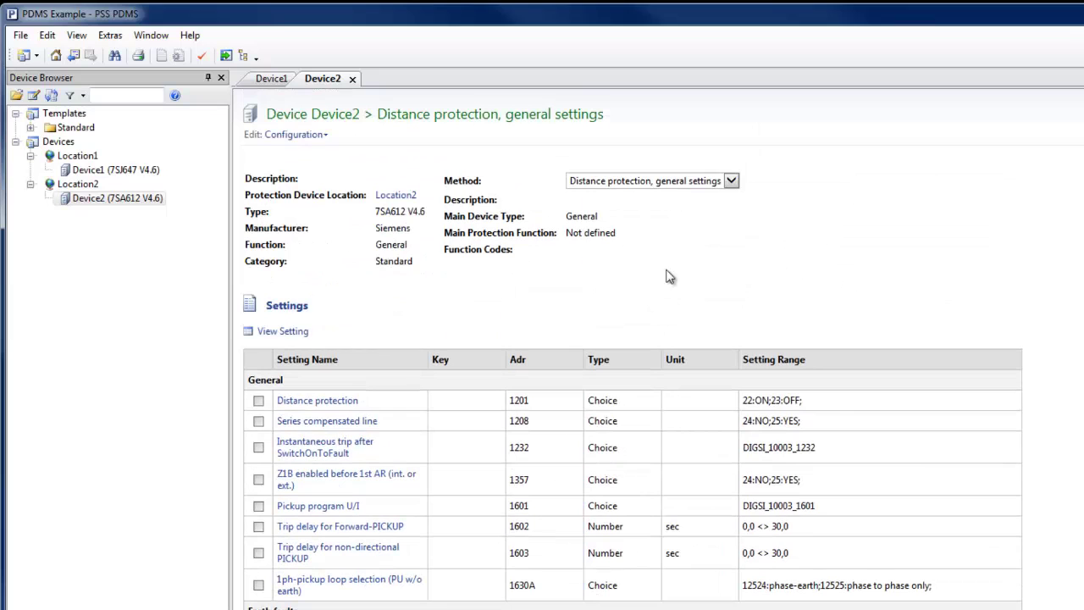
{"action": "left_click", "coordinate": [305, 138]}
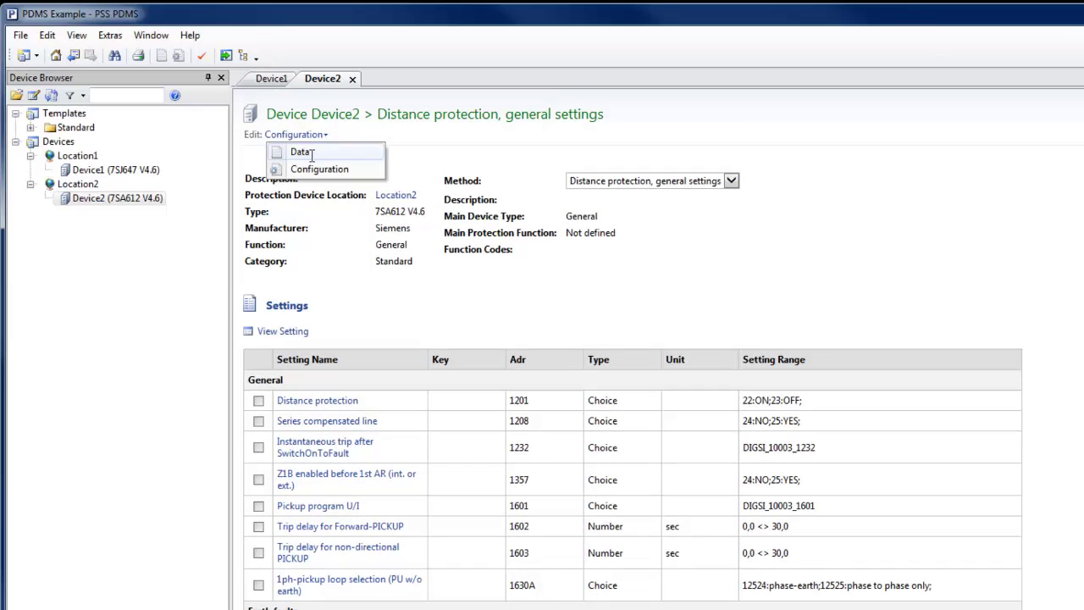
{"action": "left_click", "coordinate": [302, 151]}
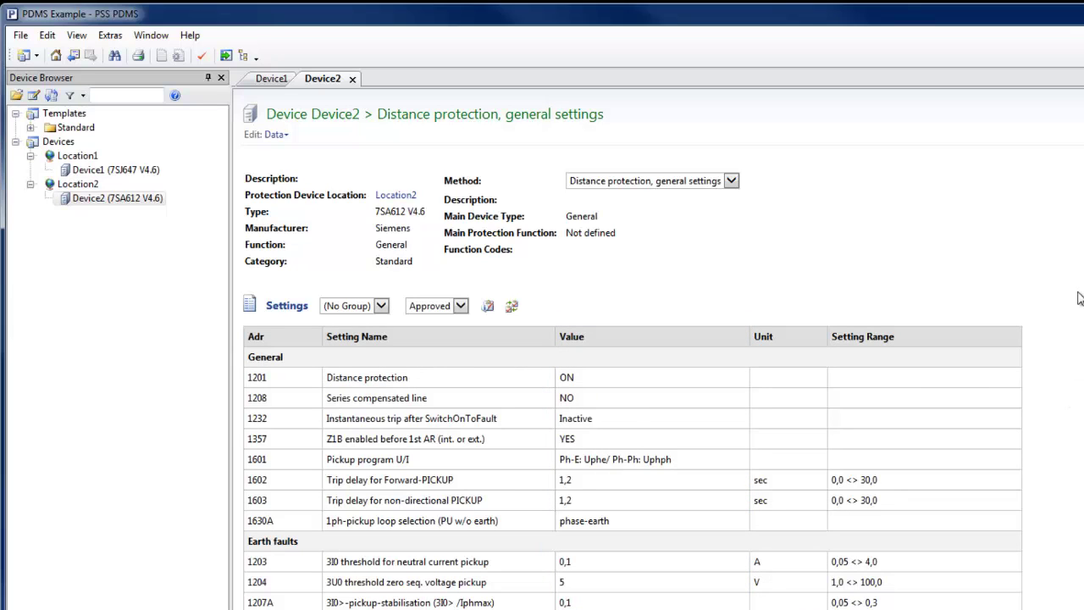
{"action": "left_click", "coordinate": [30, 127]}
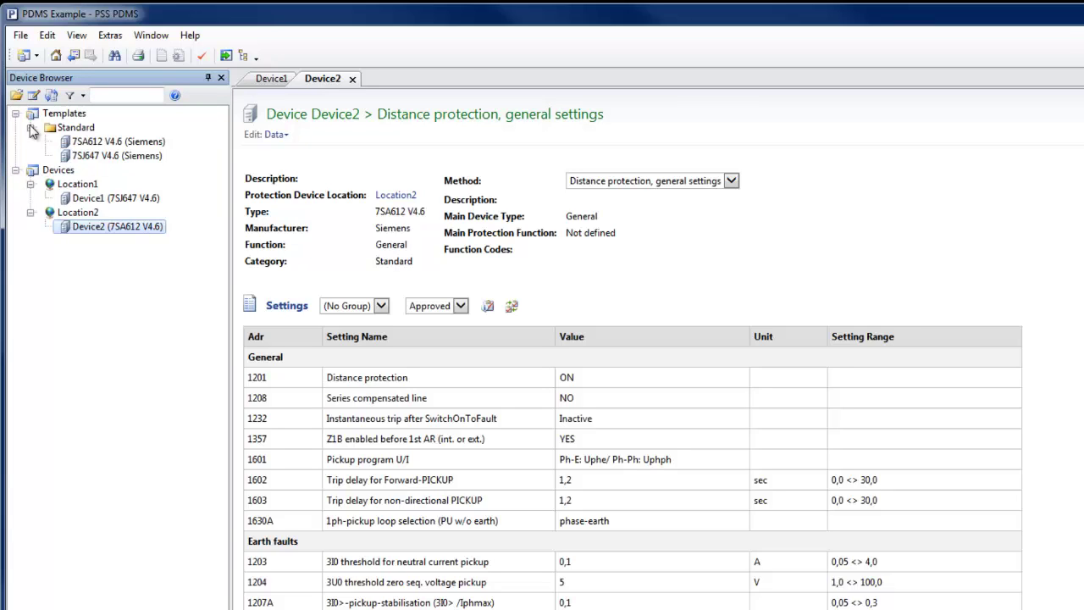
- Start a new device copied from a template and name it Device3
{"action": "left_click", "coordinate": [20, 39]}
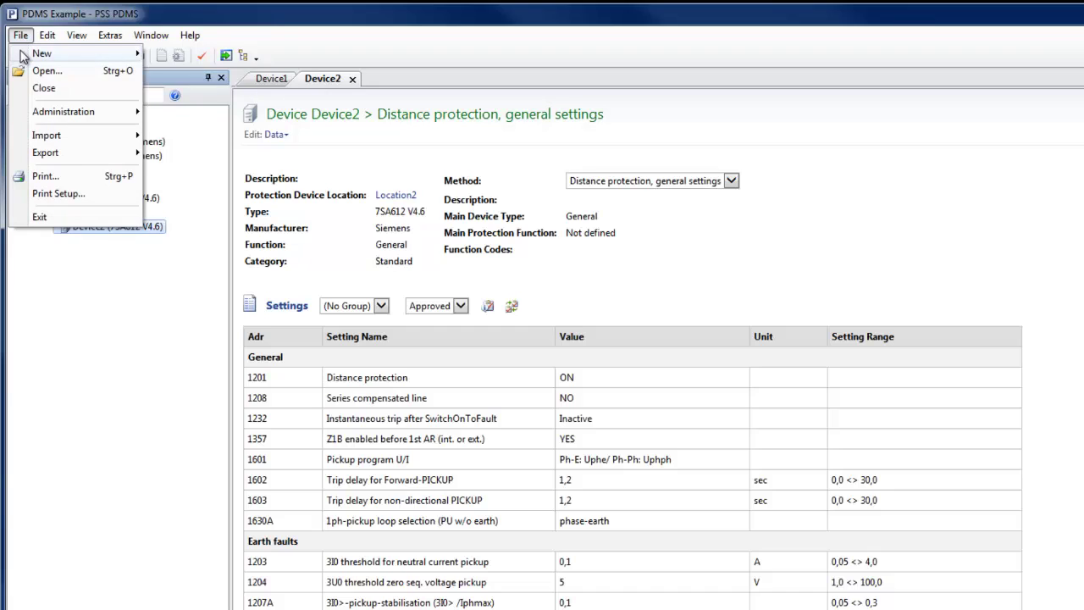
{"action": "mouse_move", "coordinate": [24, 56]}
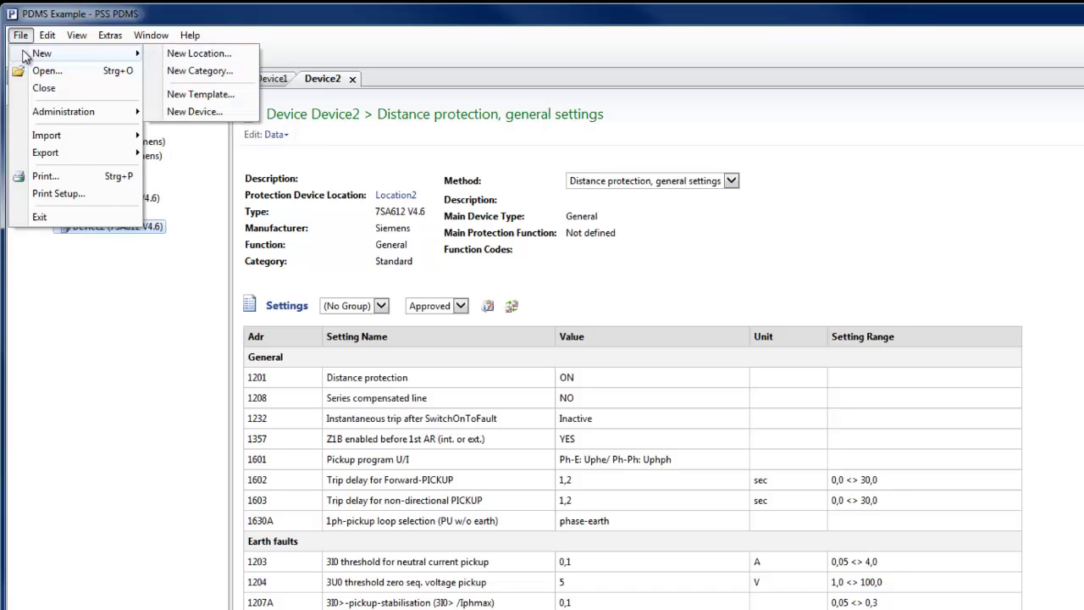
{"action": "left_click", "coordinate": [222, 113]}
{"action": "left_click", "coordinate": [405, 217]}
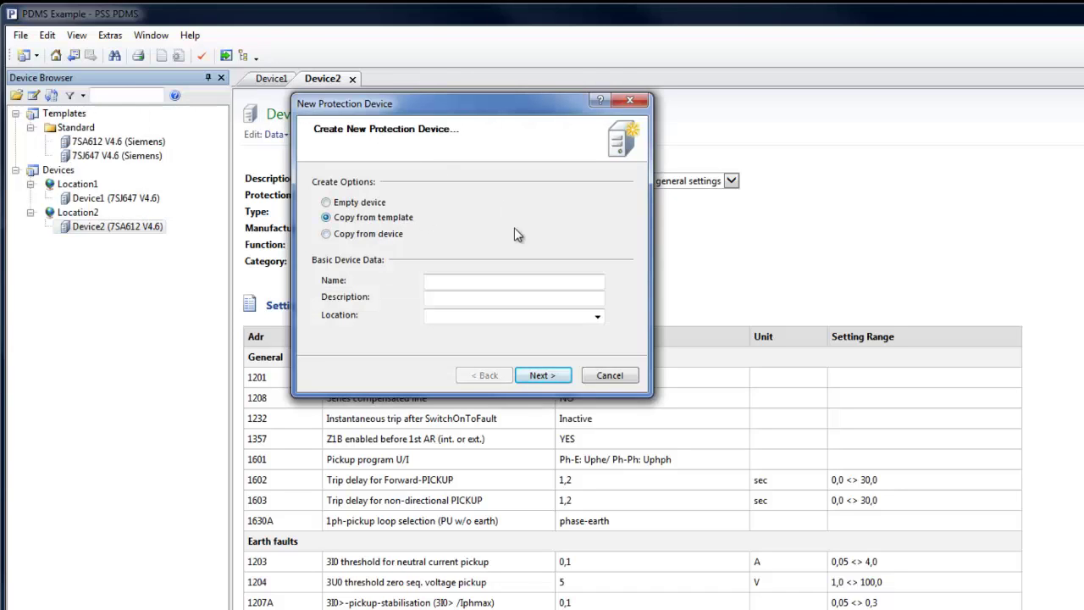
{"action": "left_click", "coordinate": [482, 287]}
{"action": "type", "text": "Device3"}
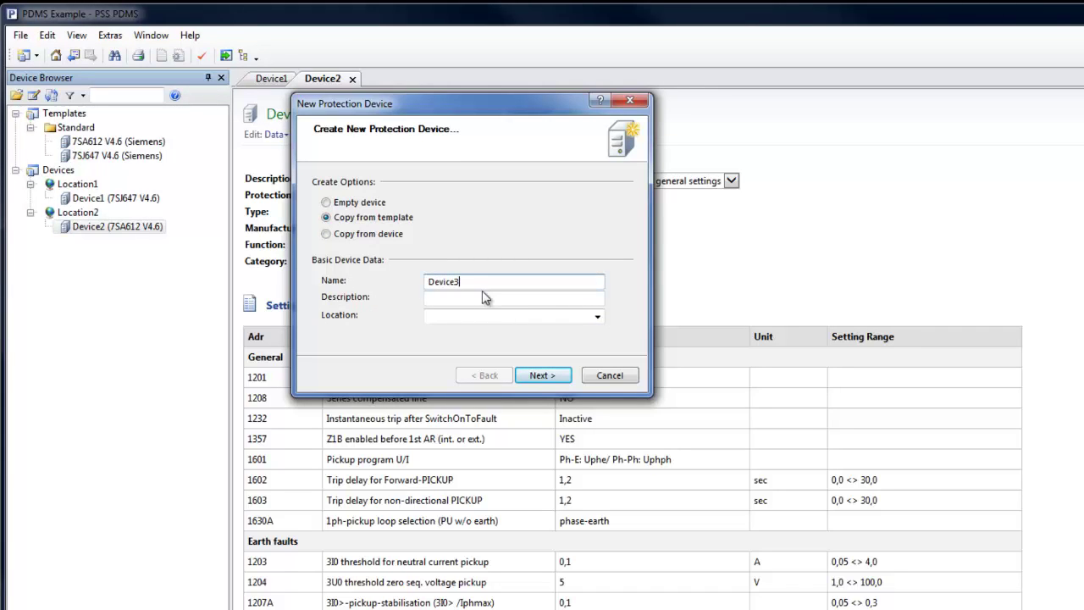
- Set the new device's location to Location2 and its description to 'copied from template'
{"action": "left_click", "coordinate": [597, 316]}
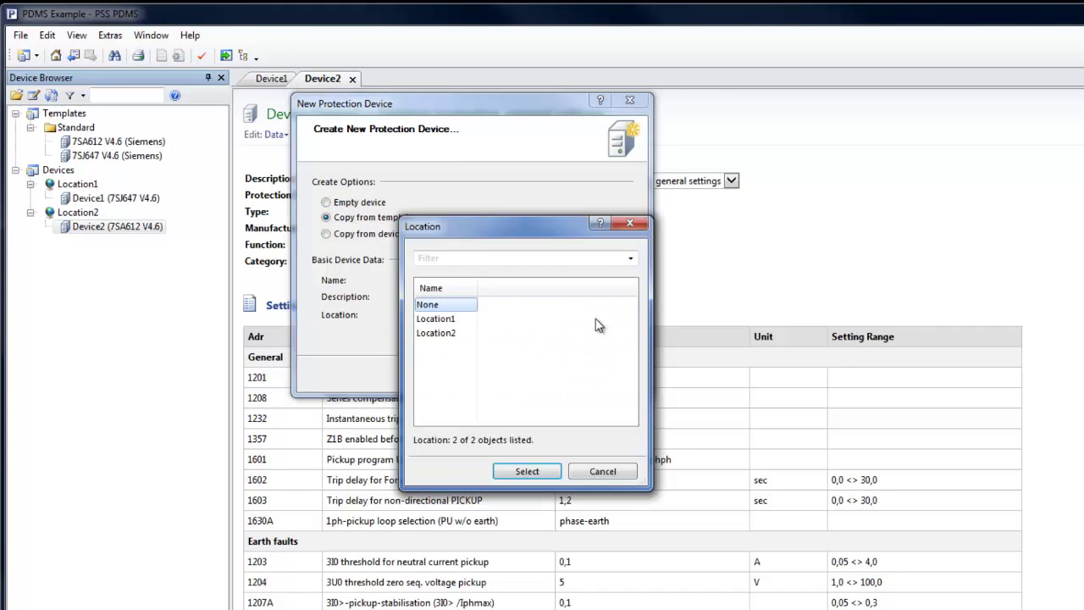
{"action": "left_click", "coordinate": [449, 333]}
{"action": "left_click", "coordinate": [537, 475]}
{"action": "left_click", "coordinate": [458, 297]}
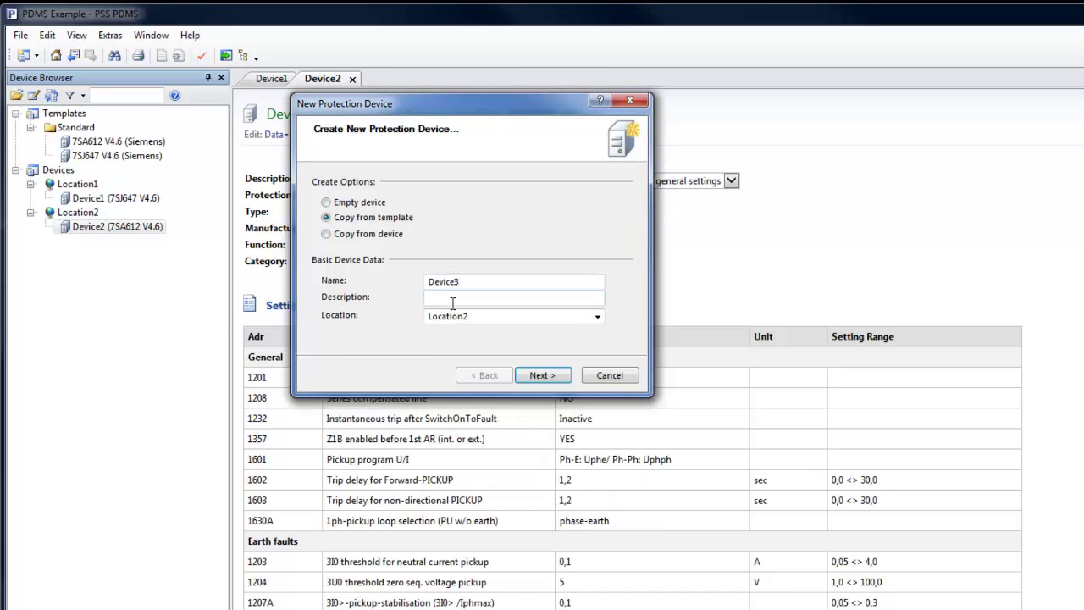
{"action": "type", "text": "copied from template"}
- Choose the 7SA612 V4.6 template as the copy source
{"action": "left_click", "coordinate": [547, 378]}
{"action": "left_click", "coordinate": [601, 203]}
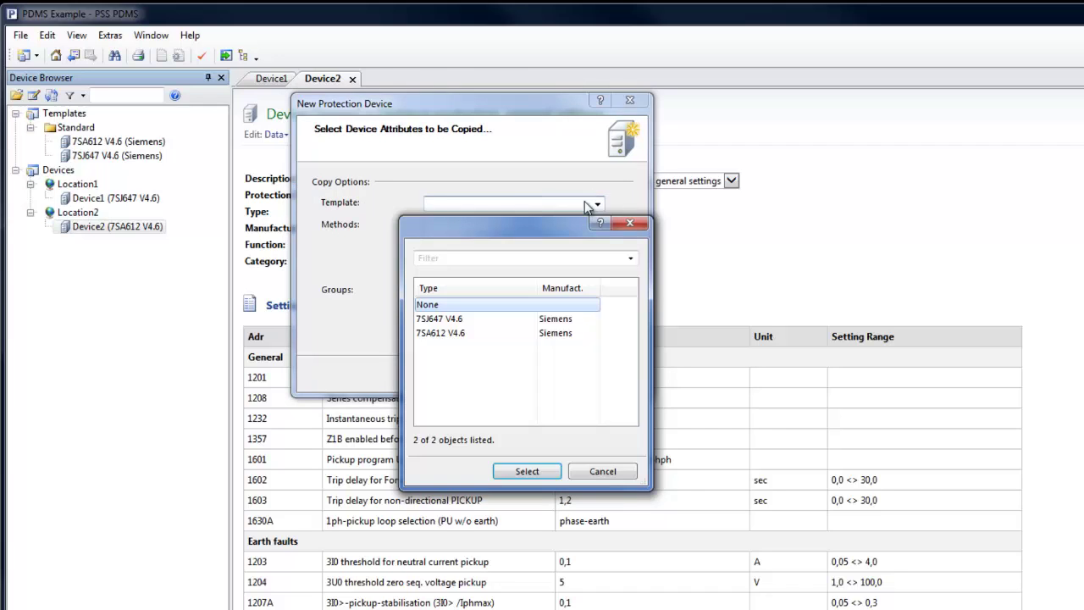
{"action": "left_click", "coordinate": [434, 334]}
{"action": "left_click", "coordinate": [527, 471]}
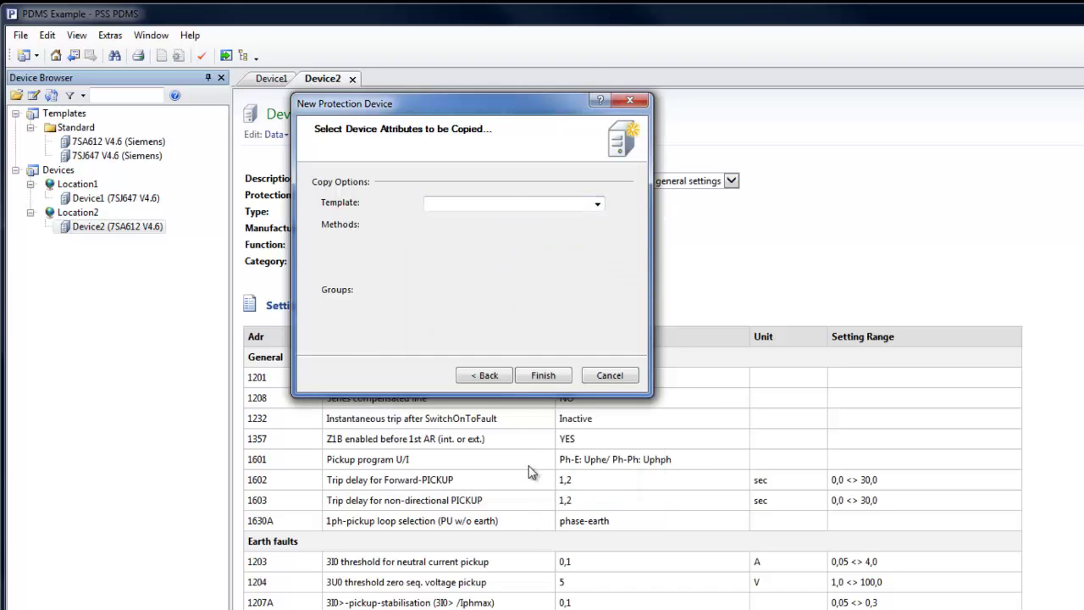
- Include every method from Backup overcurrent to Power System Data 2 plus (No Group), and finish
{"action": "left_click", "coordinate": [433, 227]}
{"action": "left_click", "coordinate": [433, 242]}
{"action": "left_click", "coordinate": [434, 255]}
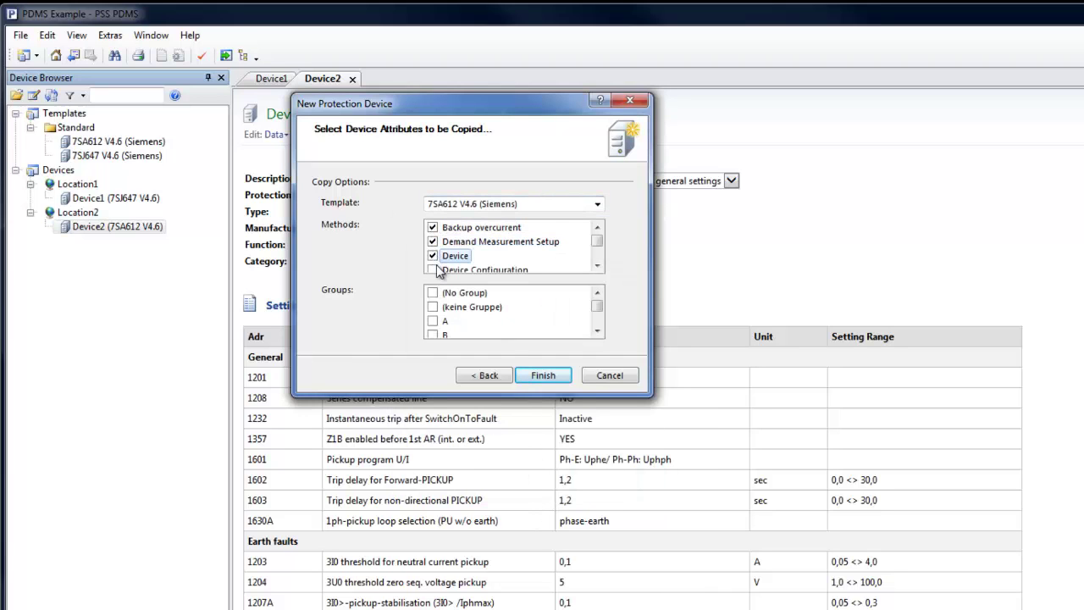
{"action": "left_click", "coordinate": [435, 269]}
{"action": "scroll", "coordinate": [439, 272], "scroll_direction": "down", "scroll_amount": 1}
{"action": "left_click", "coordinate": [433, 255]}
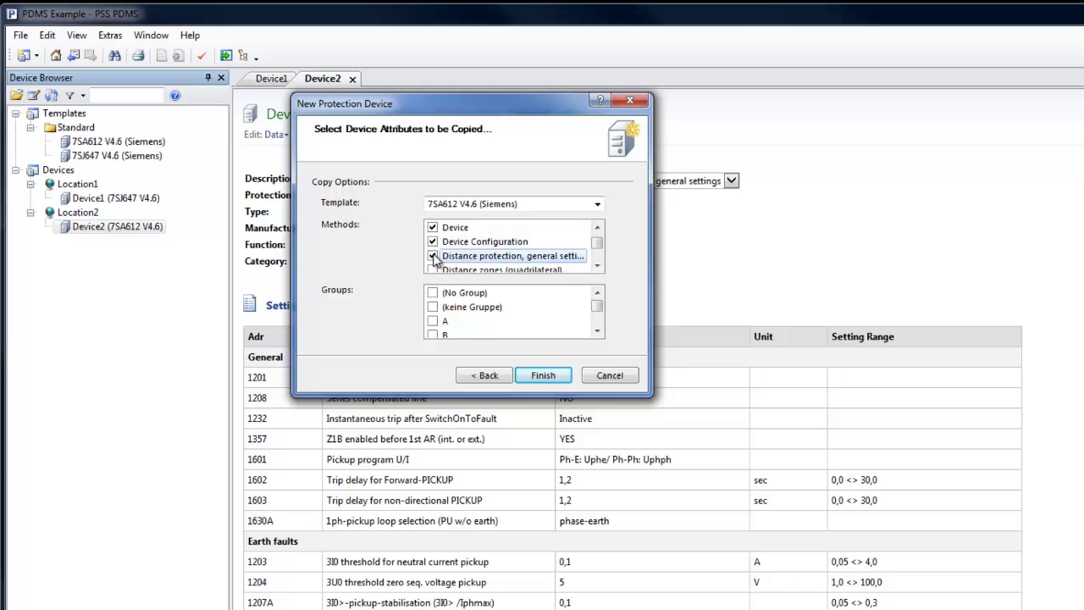
{"action": "left_click", "coordinate": [435, 270]}
{"action": "scroll", "coordinate": [436, 270], "scroll_direction": "down", "scroll_amount": 1}
{"action": "left_click", "coordinate": [434, 255]}
{"action": "left_click", "coordinate": [434, 269]}
{"action": "scroll", "coordinate": [433, 254], "scroll_direction": "down", "scroll_amount": 2}
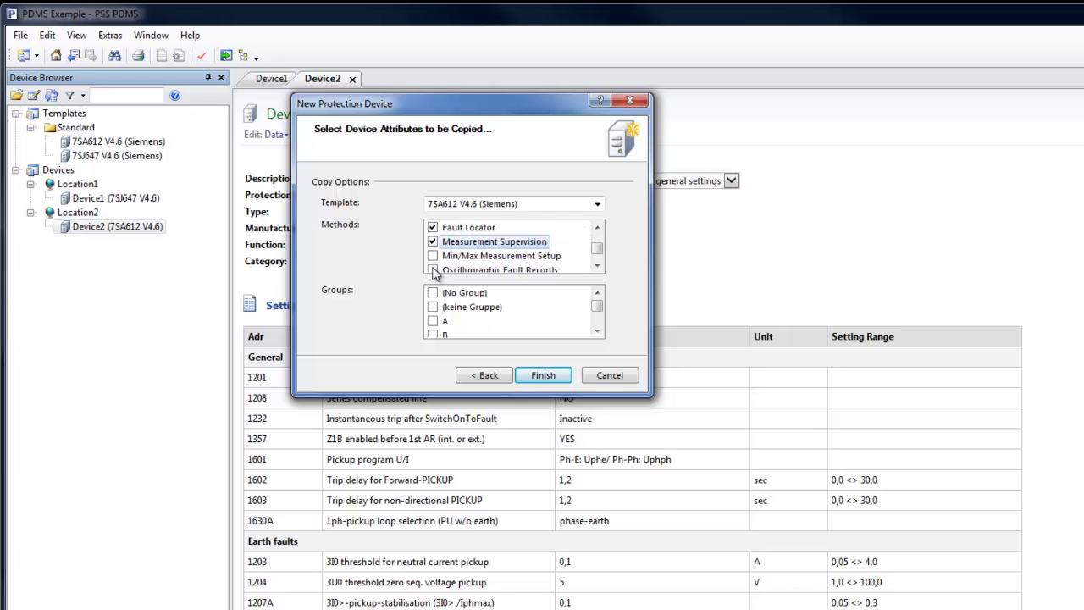
{"action": "left_click", "coordinate": [433, 241]}
{"action": "left_click", "coordinate": [433, 255]}
{"action": "left_click", "coordinate": [434, 269]}
{"action": "scroll", "coordinate": [437, 264], "scroll_direction": "down", "scroll_amount": 1}
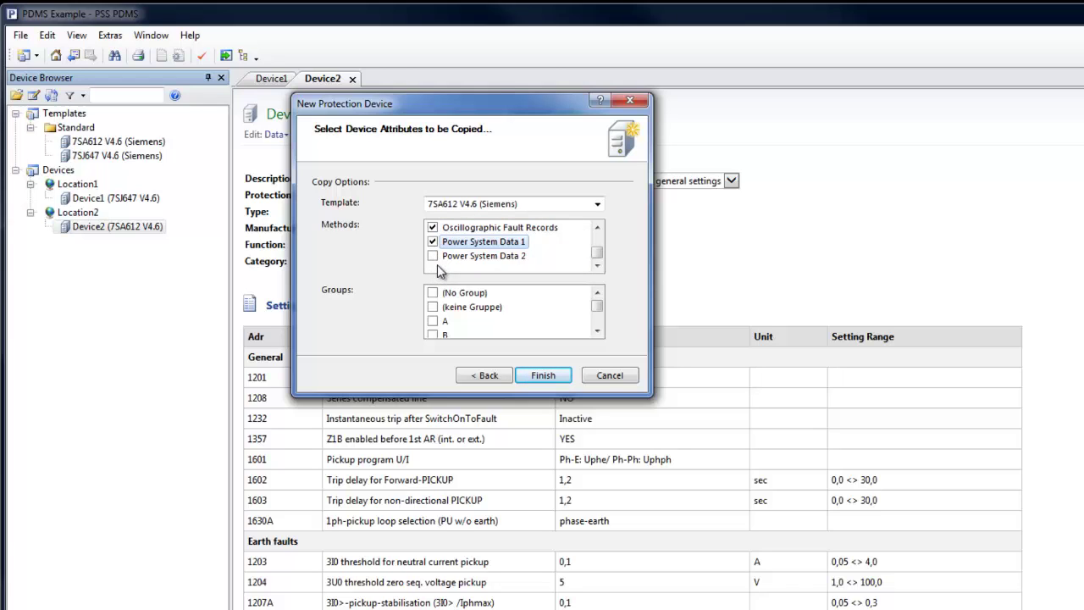
{"action": "left_click", "coordinate": [434, 256]}
{"action": "left_click", "coordinate": [433, 292]}
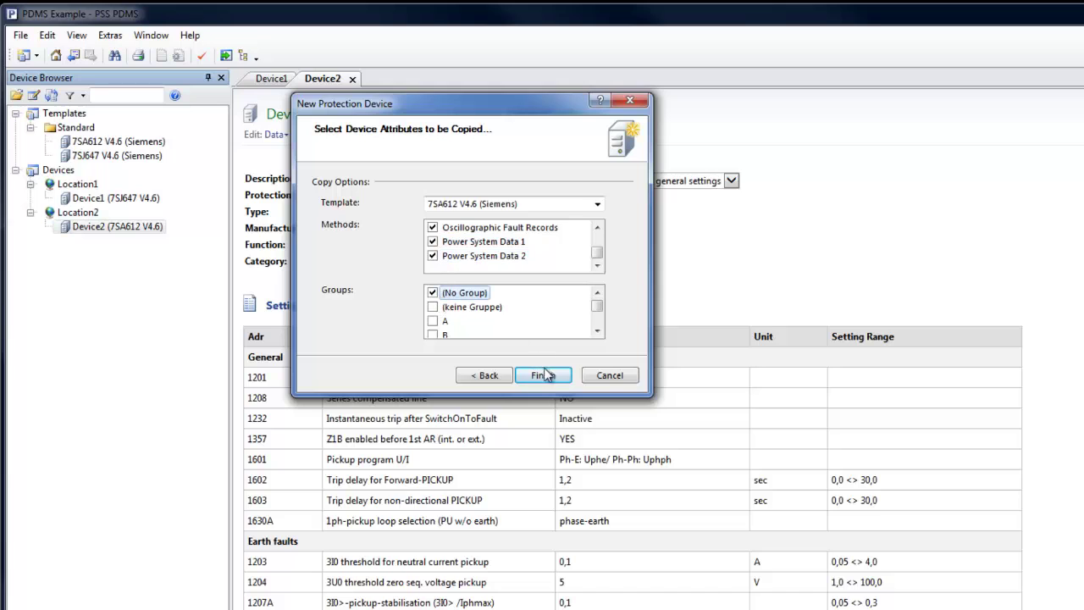
{"action": "left_click", "coordinate": [545, 376]}
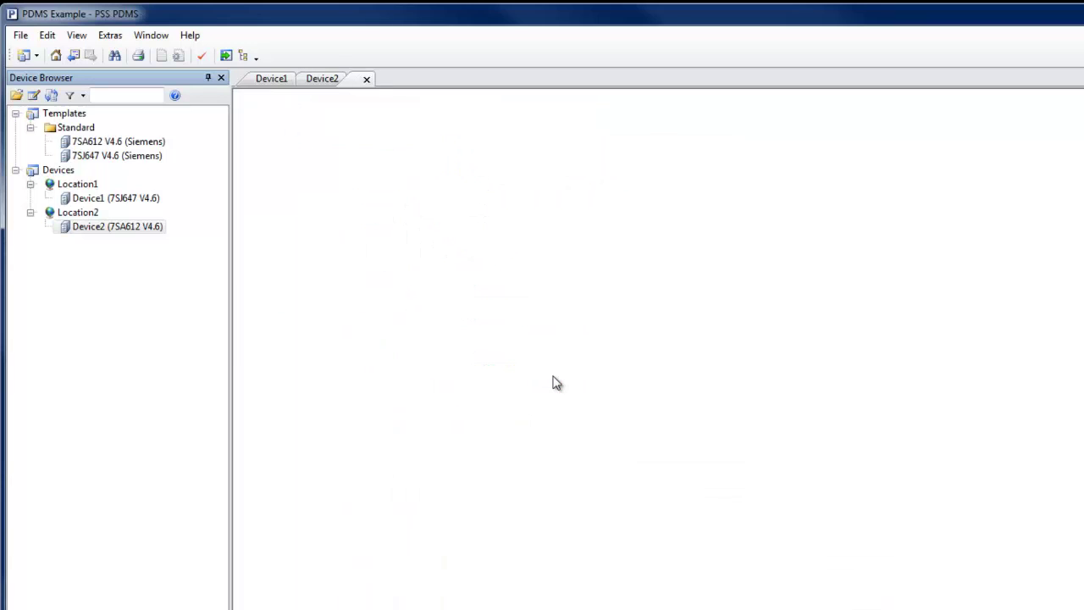
- In Tools > Options, review User1, cancel the password change, keep Power User role and confirm
{"action": "left_click", "coordinate": [98, 35]}
{"action": "left_click", "coordinate": [117, 54]}
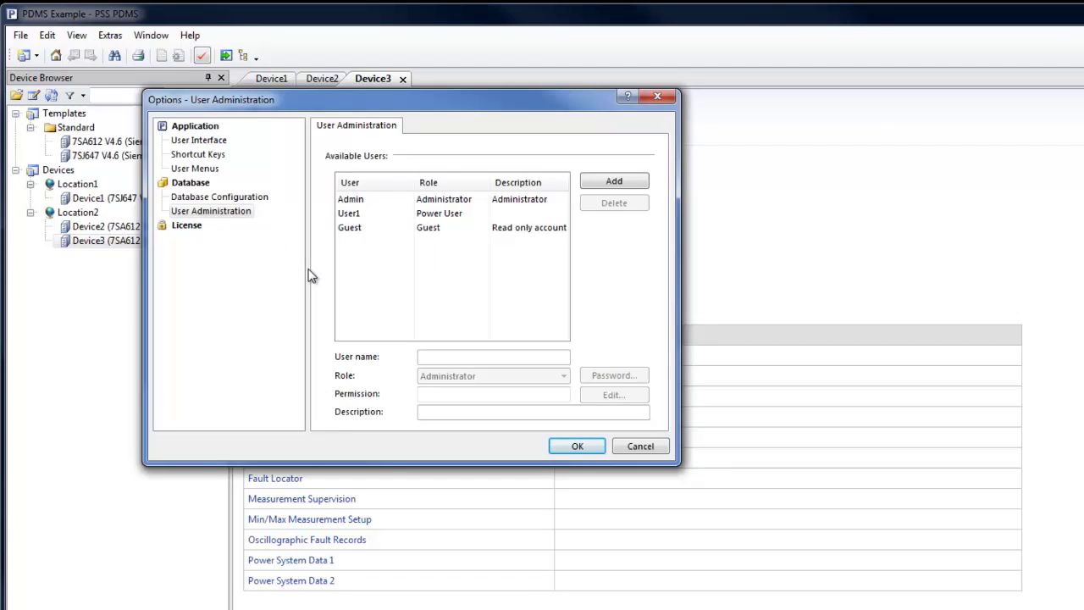
{"action": "left_click", "coordinate": [345, 214]}
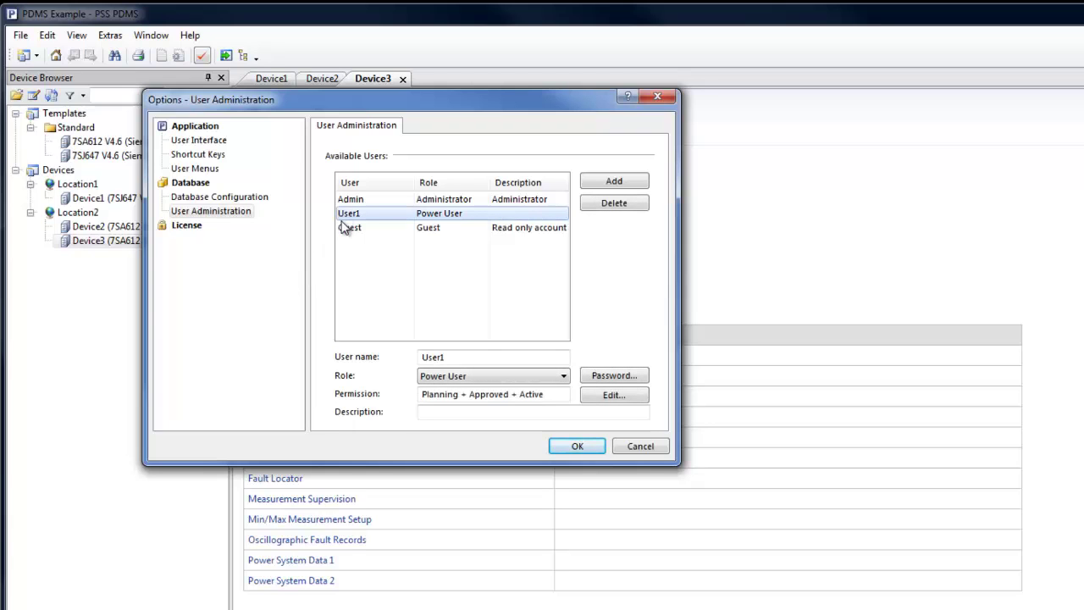
{"action": "left_click", "coordinate": [608, 382]}
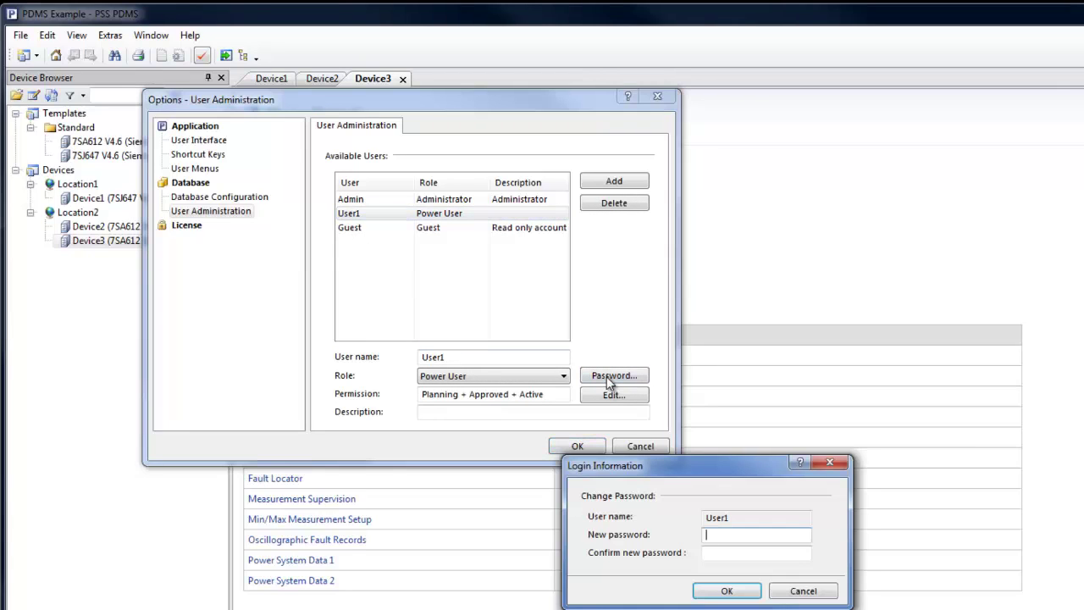
{"action": "left_click", "coordinate": [803, 591]}
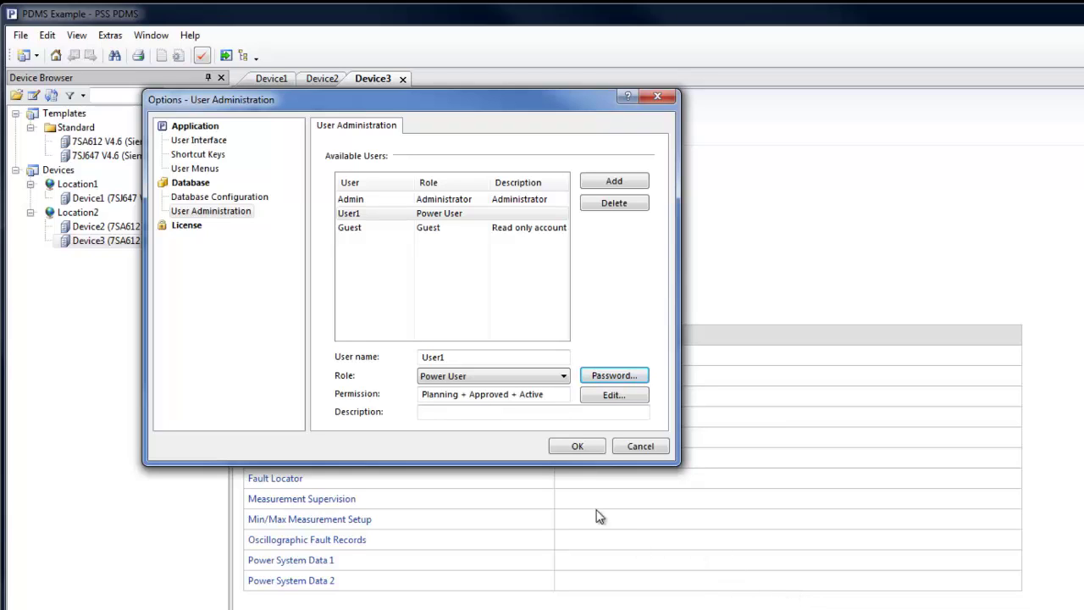
{"action": "left_click", "coordinate": [563, 378]}
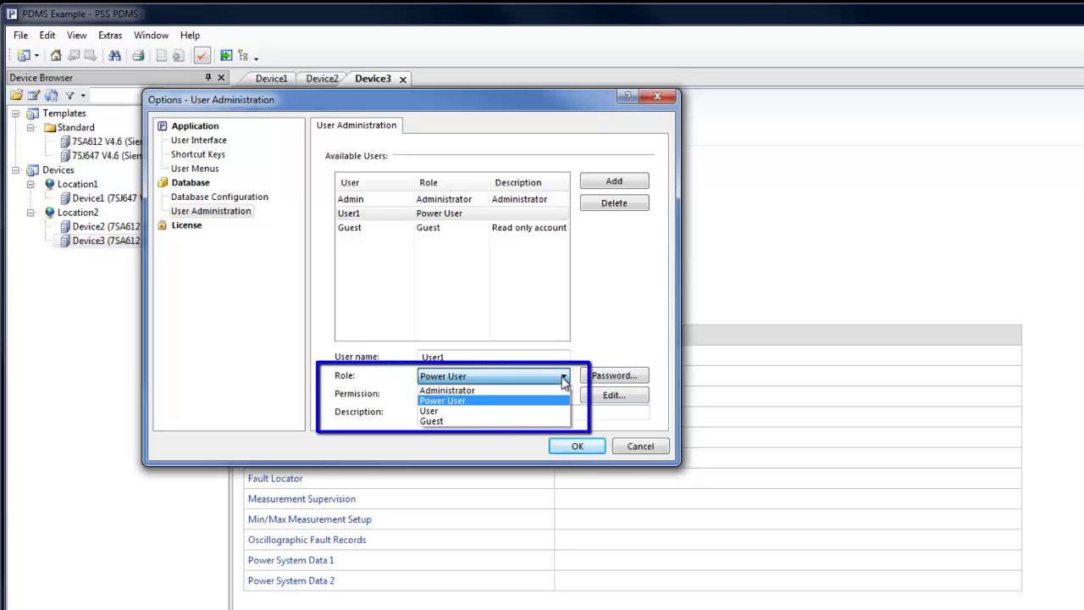
{"action": "left_click", "coordinate": [563, 378]}
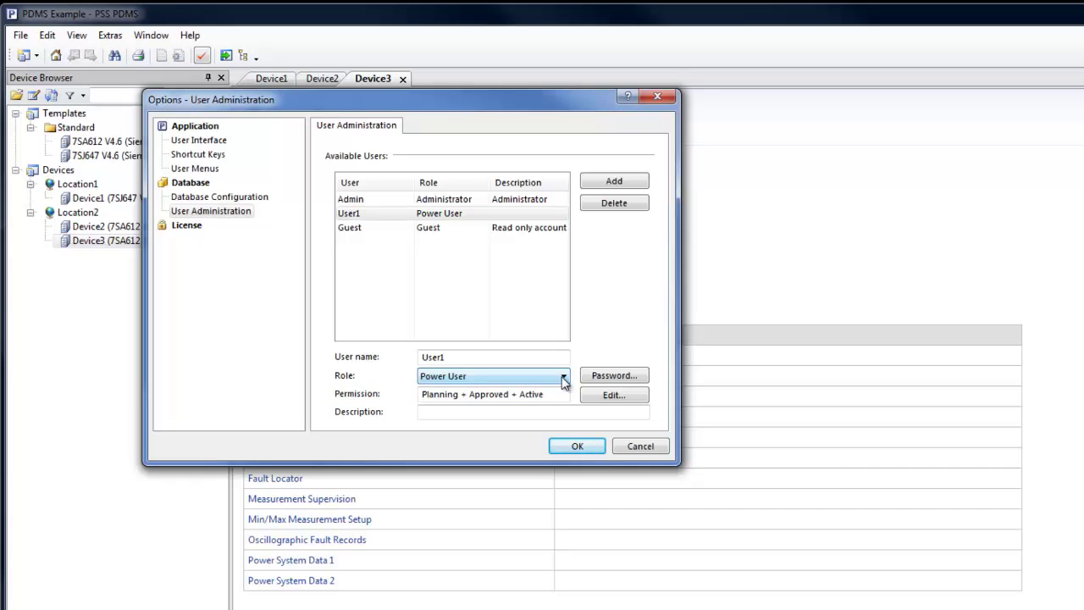
{"action": "left_click", "coordinate": [575, 447]}
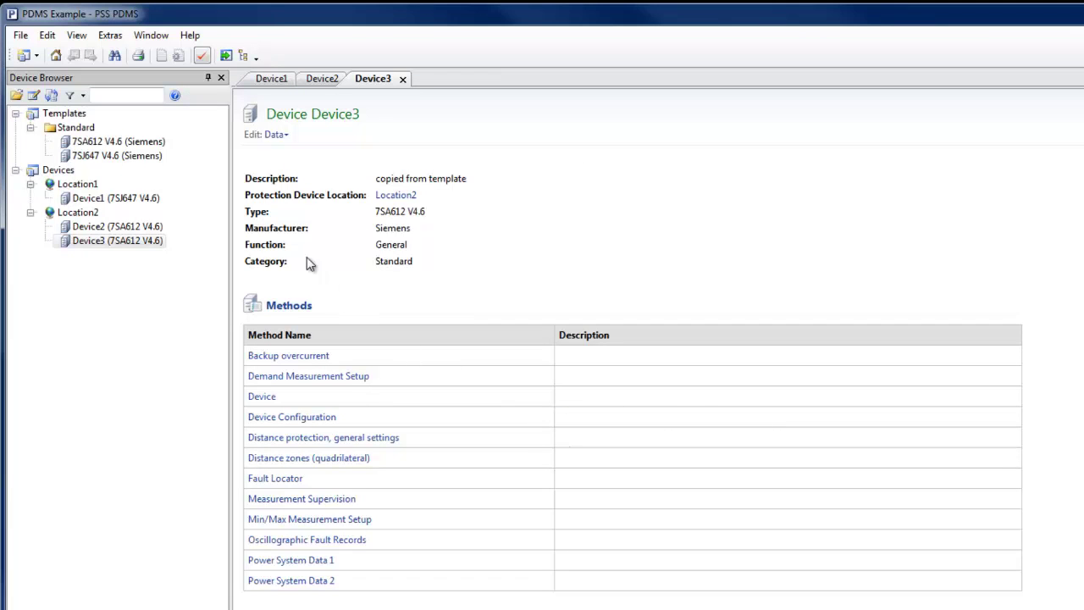
- Switch Device3 to Configuration and pick 7SAxx V46 Handbook.pdf as new extended data
{"action": "left_click", "coordinate": [277, 135]}
{"action": "left_click", "coordinate": [296, 173]}
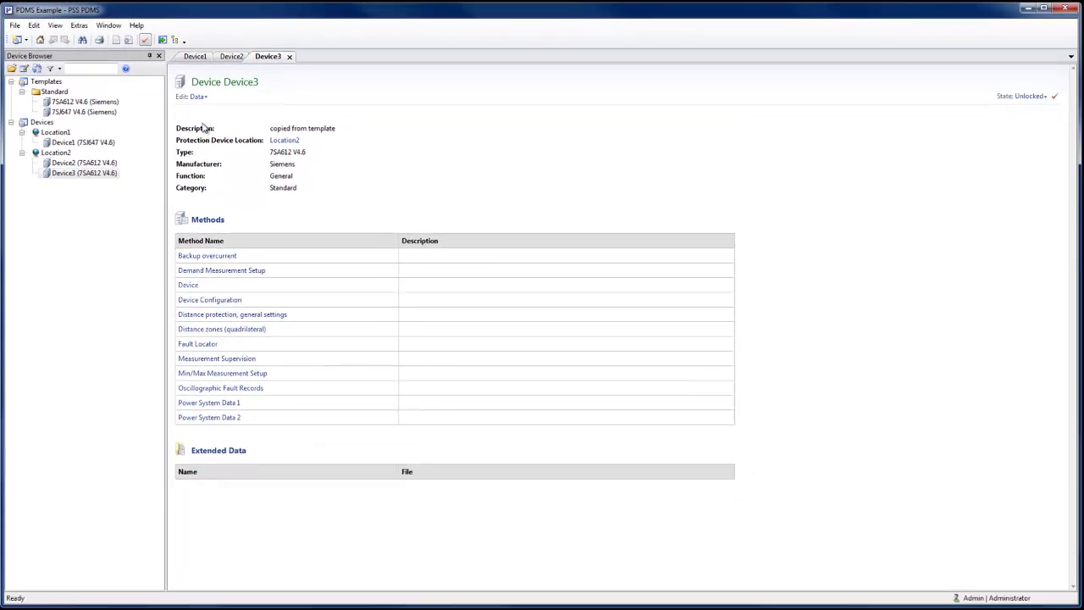
{"action": "left_click", "coordinate": [218, 488]}
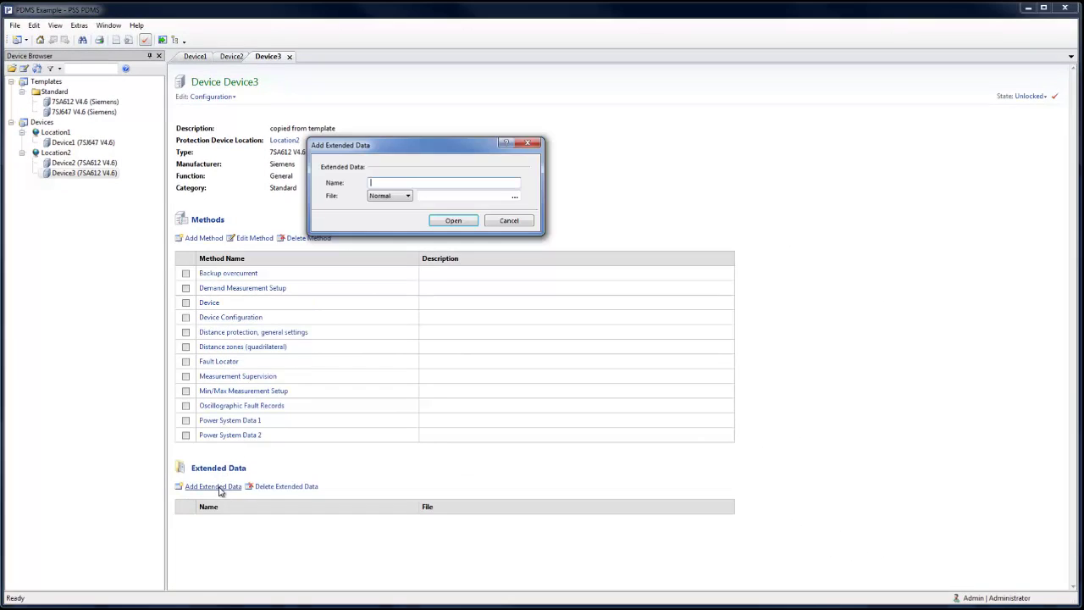
{"action": "left_click", "coordinate": [514, 195]}
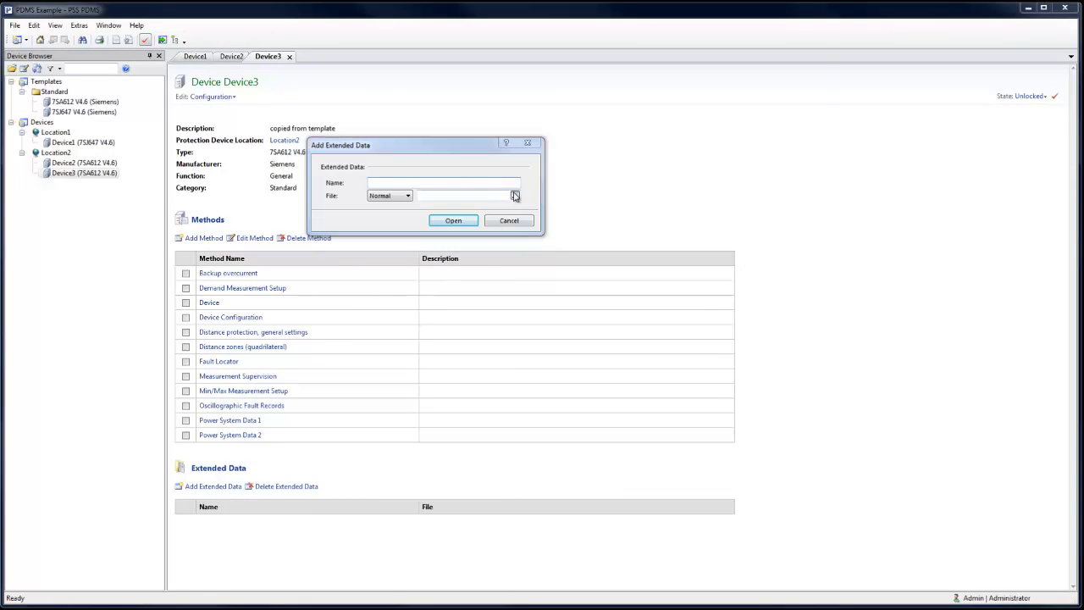
{"action": "left_click", "coordinate": [432, 205]}
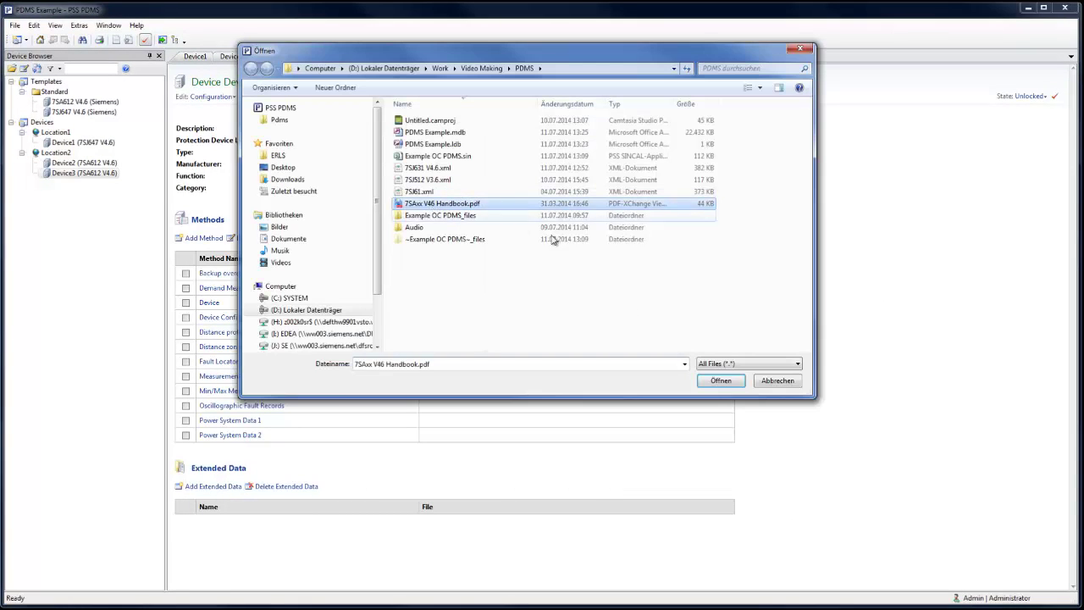
{"action": "left_click", "coordinate": [720, 383]}
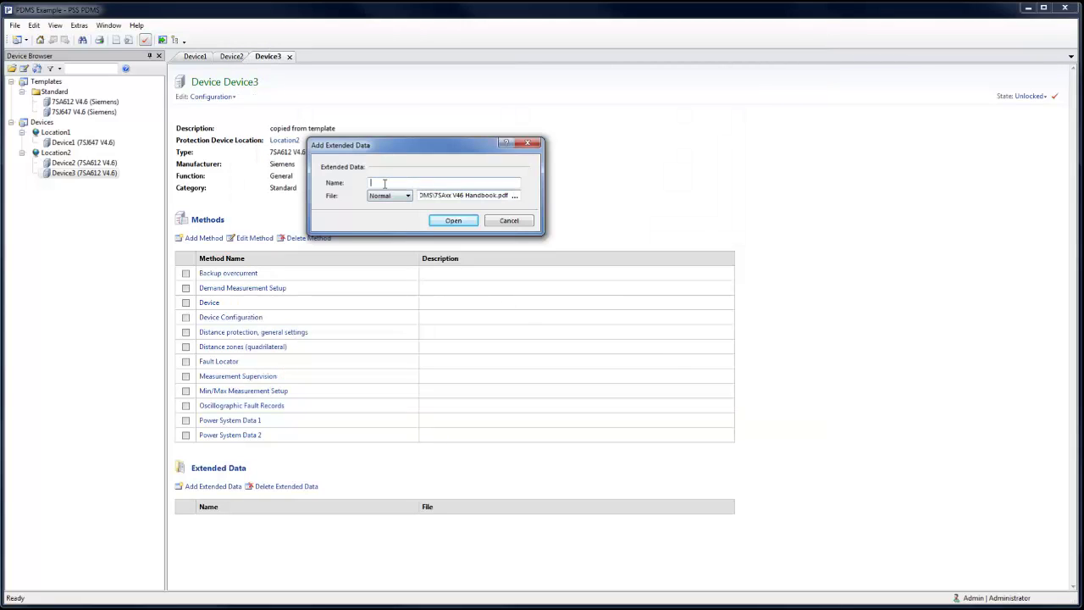
- Name the extended data entry '7SA handbook' and add it
{"action": "left_click", "coordinate": [385, 183]}
{"action": "type", "text": "7SA Handbook"}
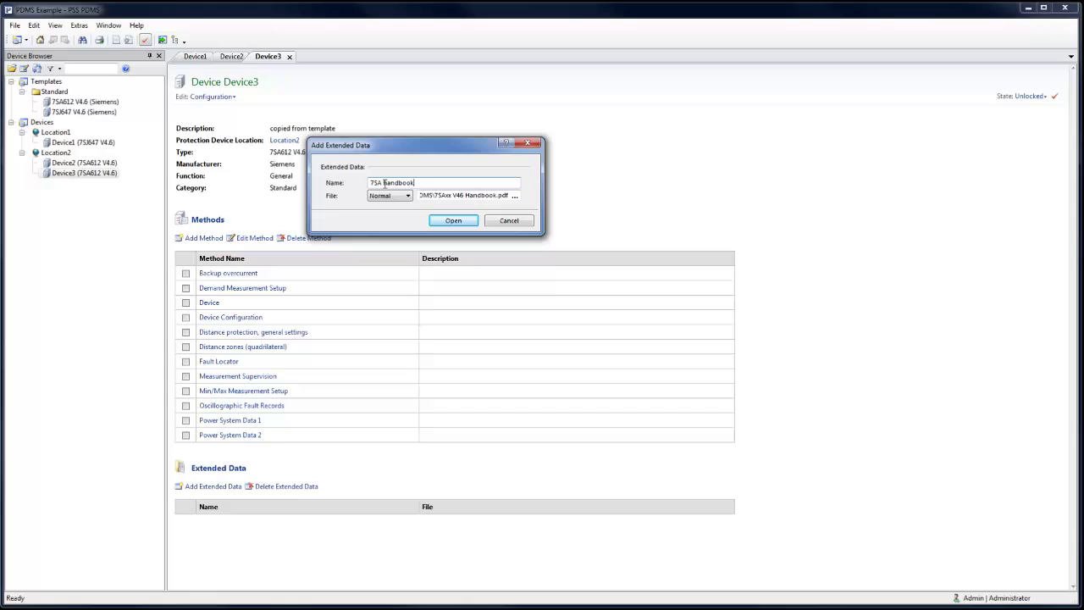
{"action": "left_click", "coordinate": [448, 220]}
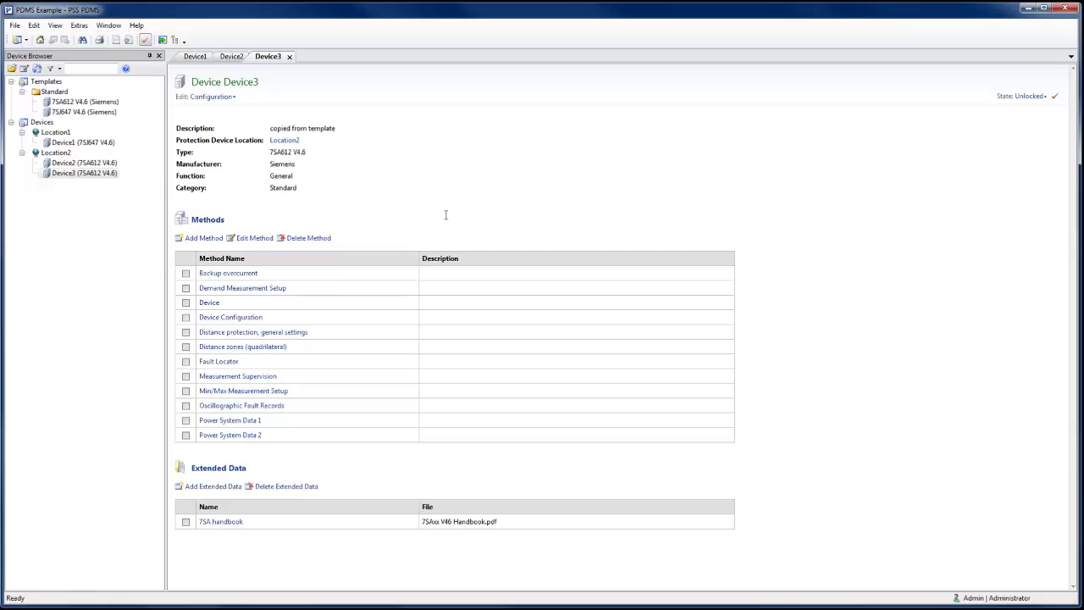
- Show the File > Import submenu listing DIGSI XML and Settings from SINCAL
{"action": "left_click", "coordinate": [15, 25]}
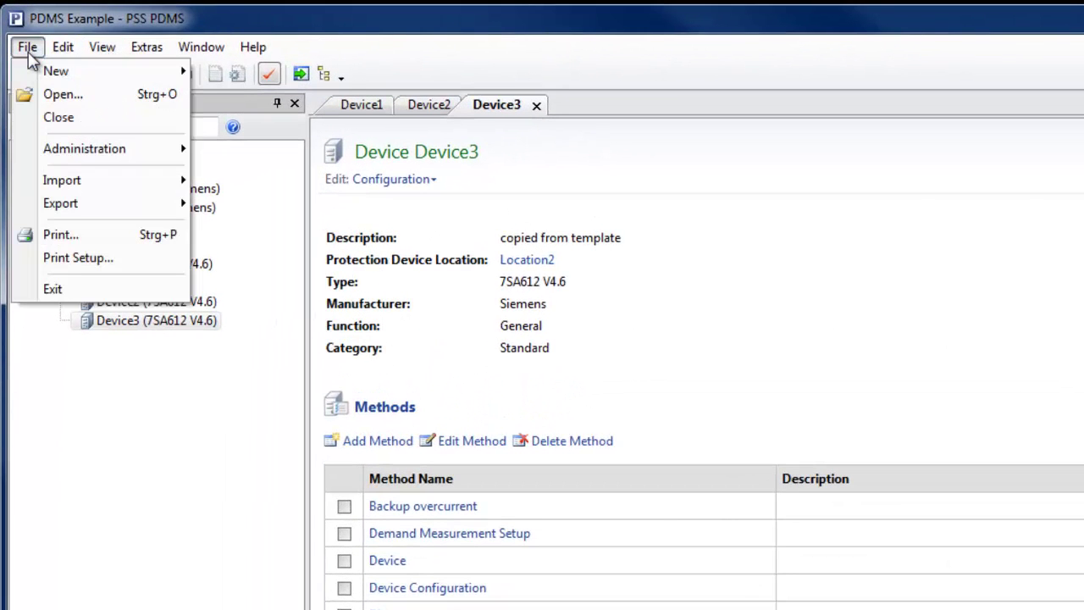
{"action": "mouse_move", "coordinate": [33, 183]}
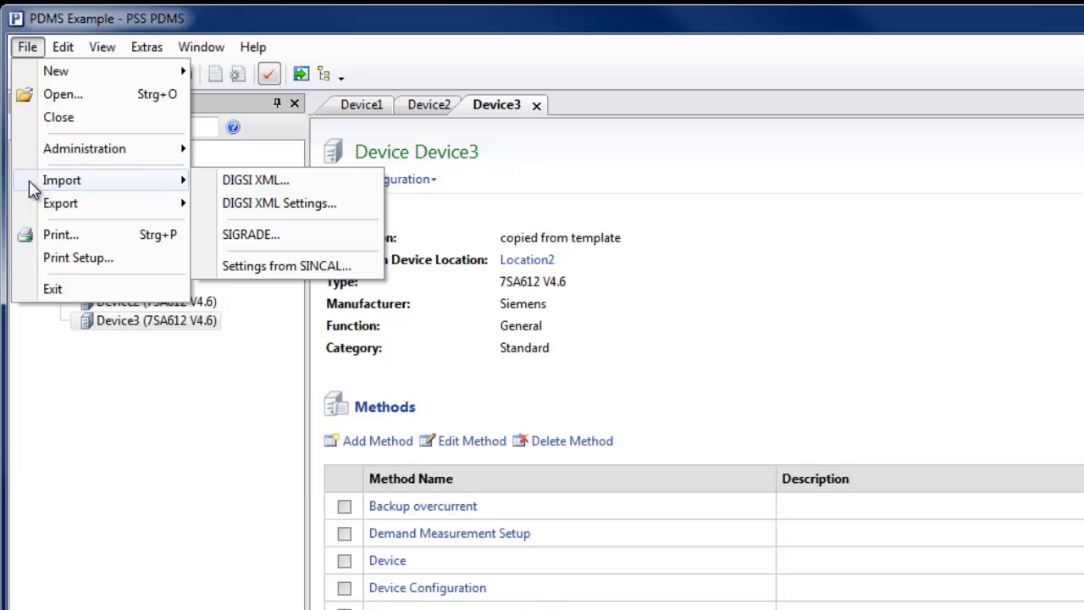
{"action": "mouse_move", "coordinate": [32, 211]}
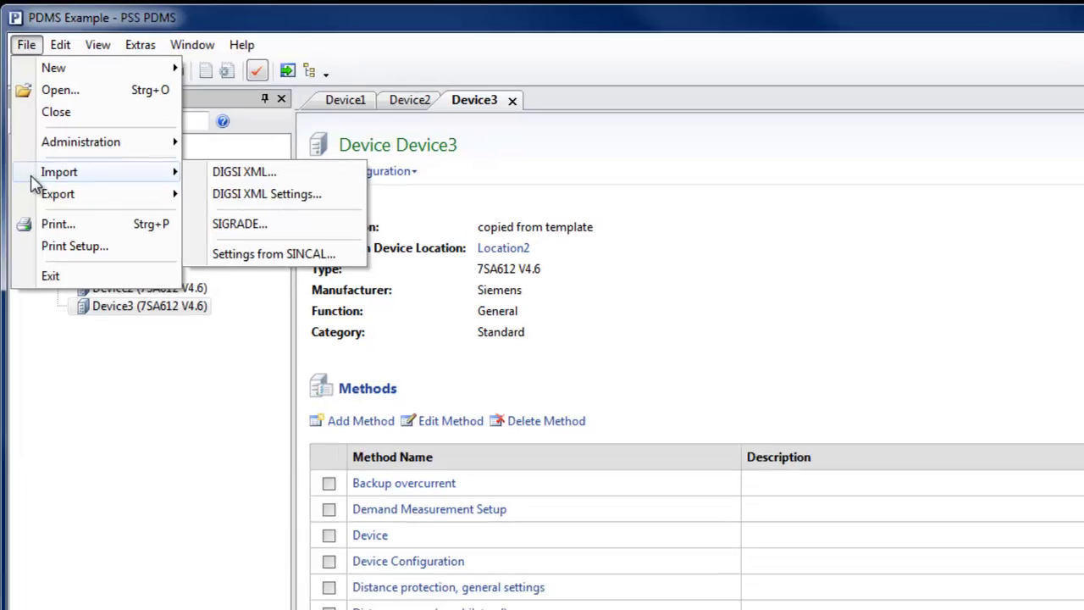
- Start a DIGSI XML import and select the file 7SJ631 V4.6.xml
{"action": "left_click", "coordinate": [138, 100]}
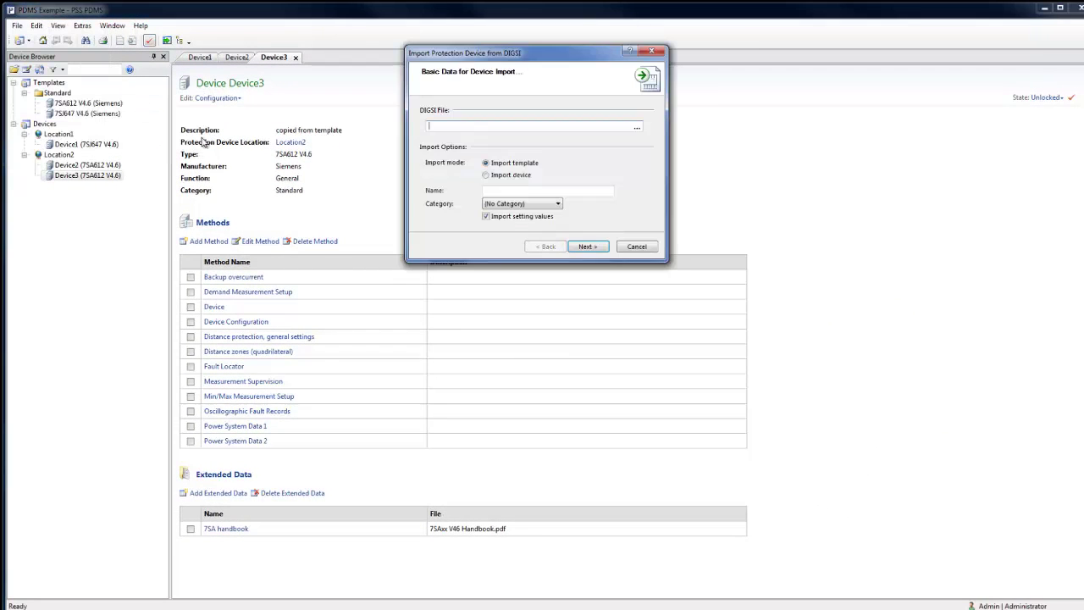
{"action": "left_click", "coordinate": [638, 126]}
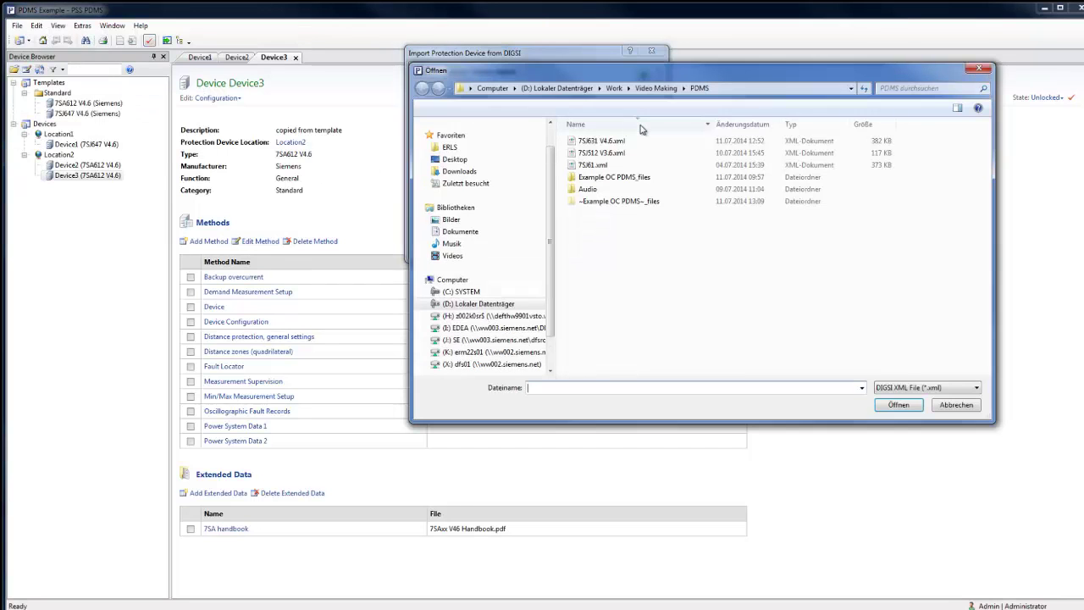
{"action": "left_click", "coordinate": [614, 141]}
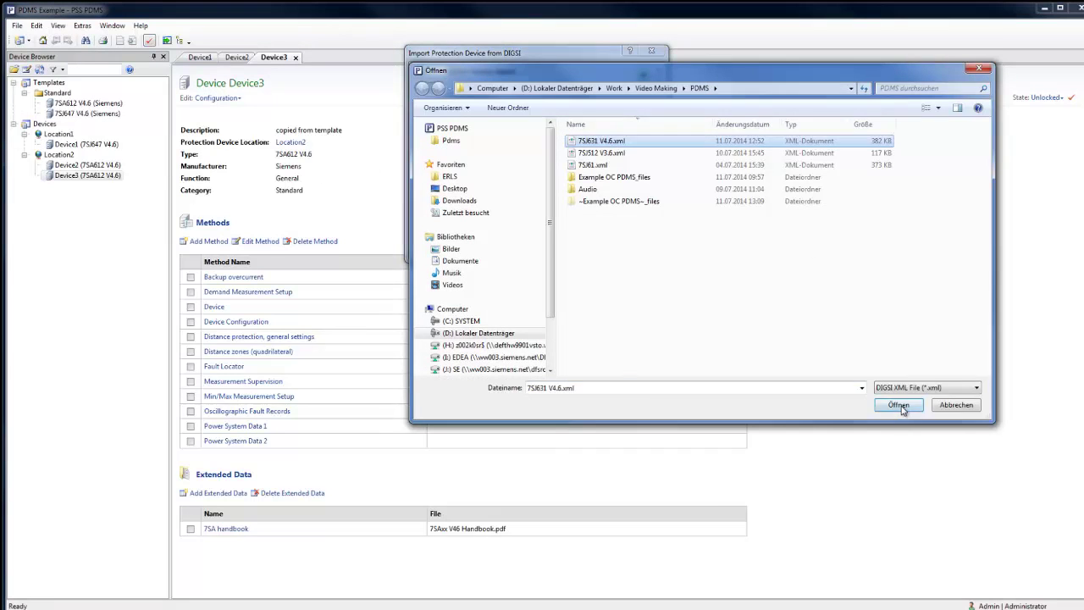
{"action": "left_click", "coordinate": [898, 405]}
- Import it as a device named Device4 in Location2 and finish
{"action": "left_click", "coordinate": [488, 175]}
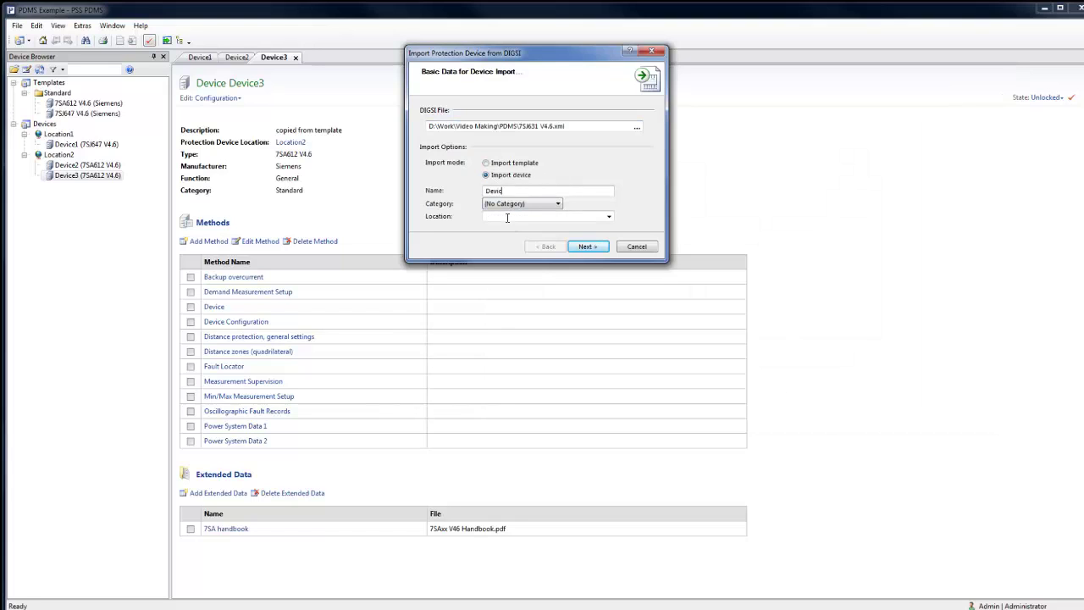
{"action": "type", "text": "Device4"}
{"action": "left_click", "coordinate": [610, 218]}
{"action": "left_click", "coordinate": [328, 243]}
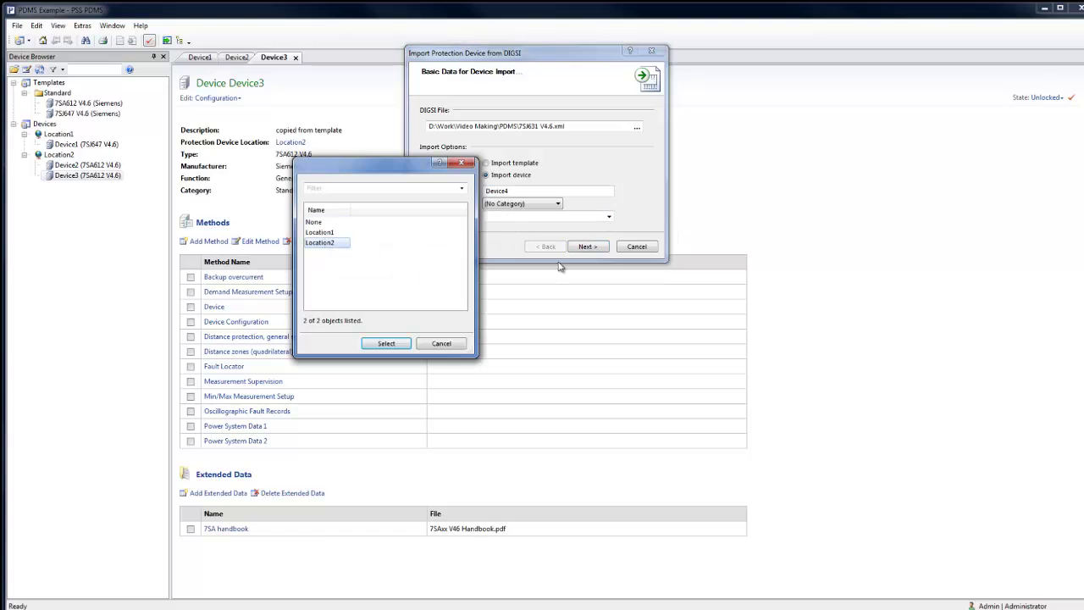
{"action": "left_click", "coordinate": [395, 343]}
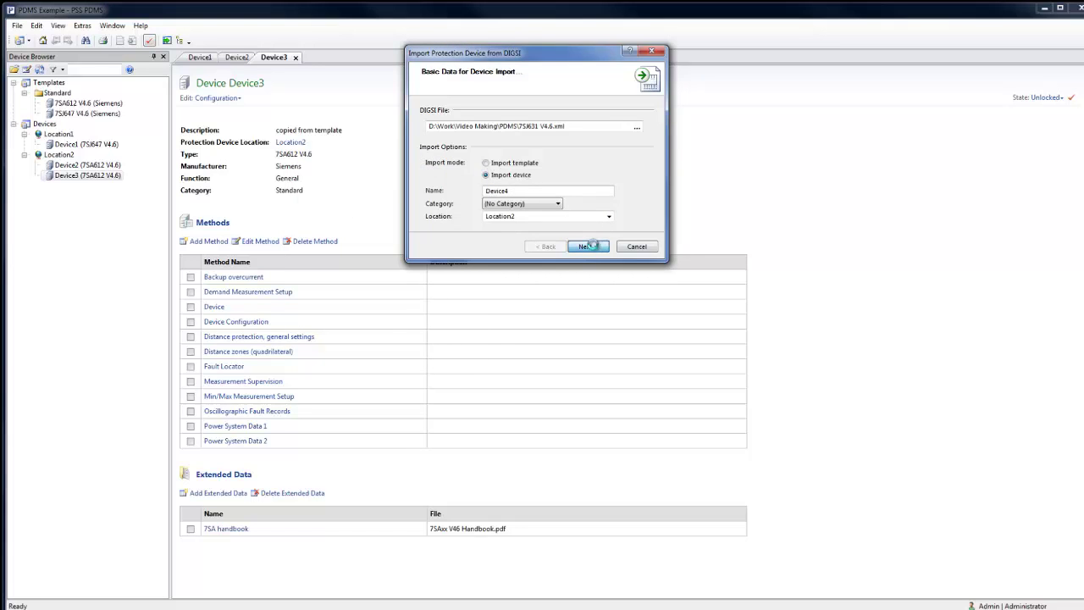
{"action": "left_click", "coordinate": [588, 247]}
{"action": "left_click", "coordinate": [588, 247]}
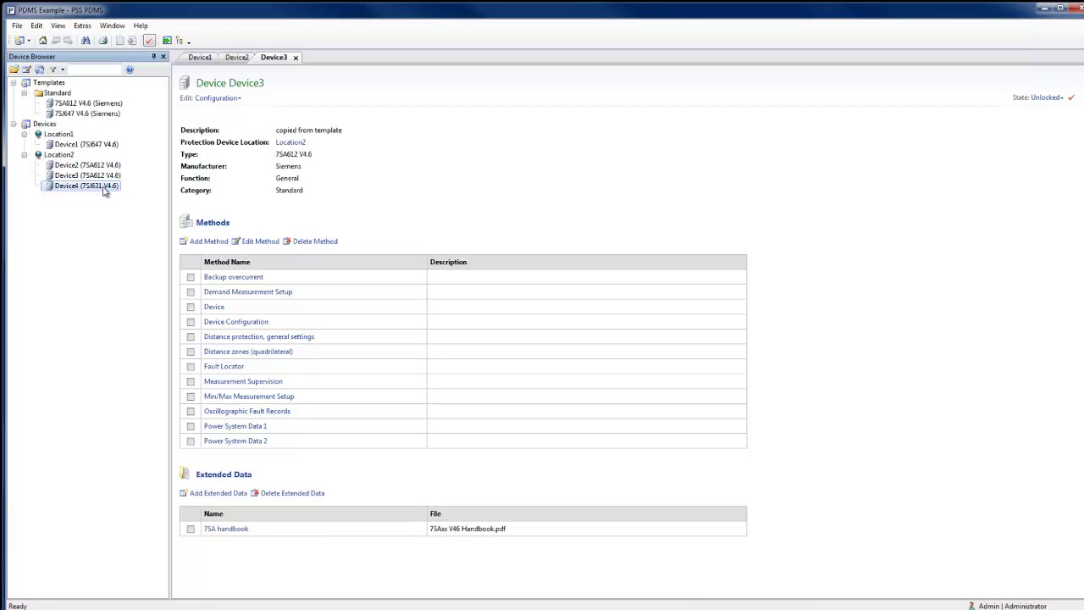
- Open Device4 and its DMT / IDMT Phase/Earth Overcurrent settings
{"action": "double_click", "coordinate": [100, 188]}
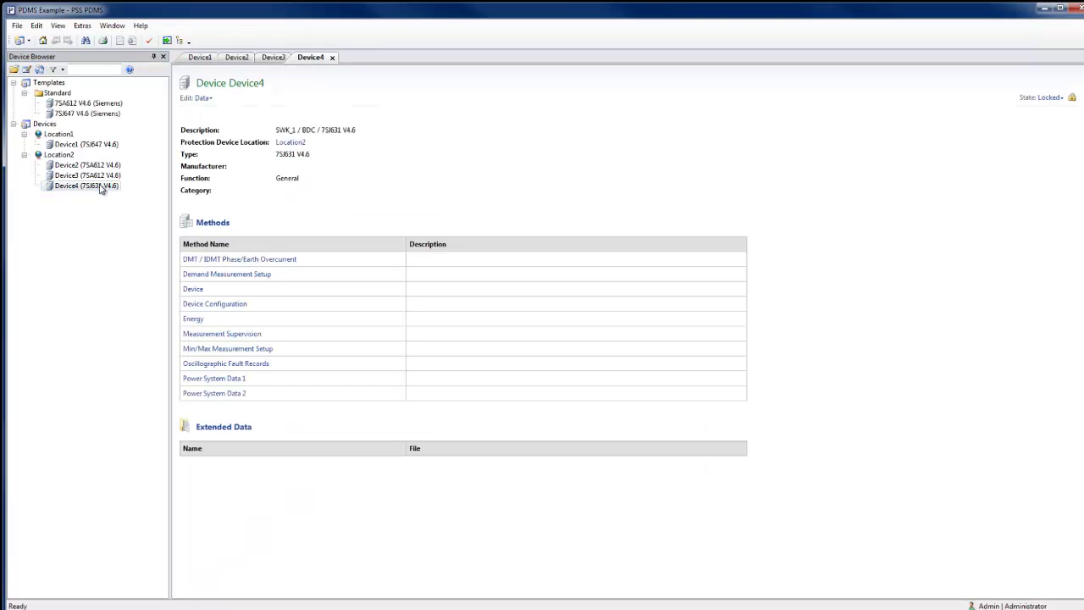
{"action": "left_click", "coordinate": [216, 260]}
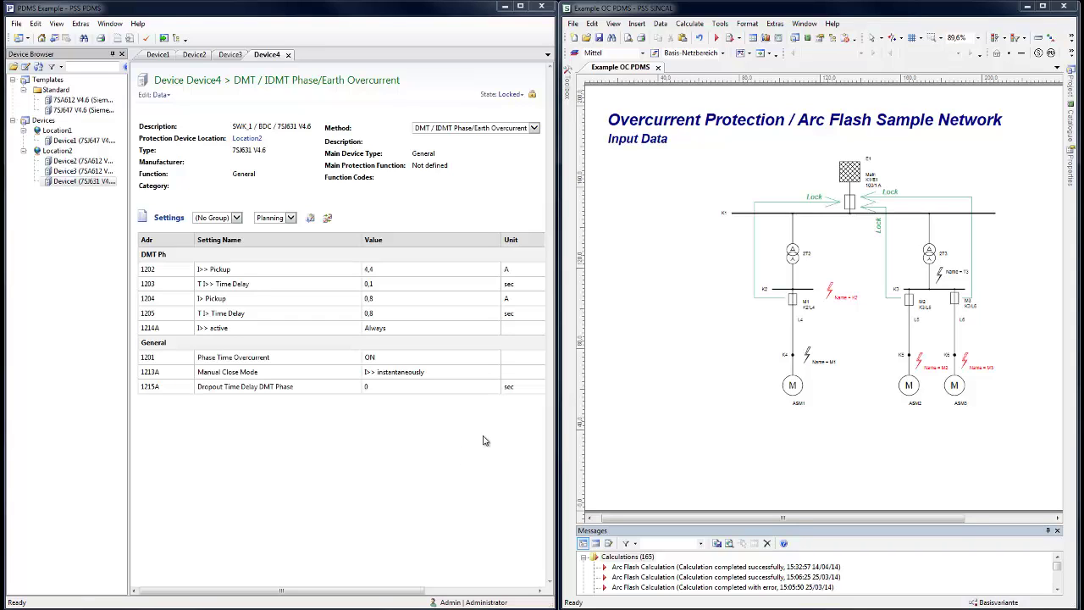
- Review the Main protection device's overcurrent settings in PSS SINCAL, then close the dialog
{"action": "left_click", "coordinate": [881, 459]}
{"action": "scroll", "coordinate": [881, 459], "scroll_direction": "up", "scroll_amount": 3, "text": "ctrl"}
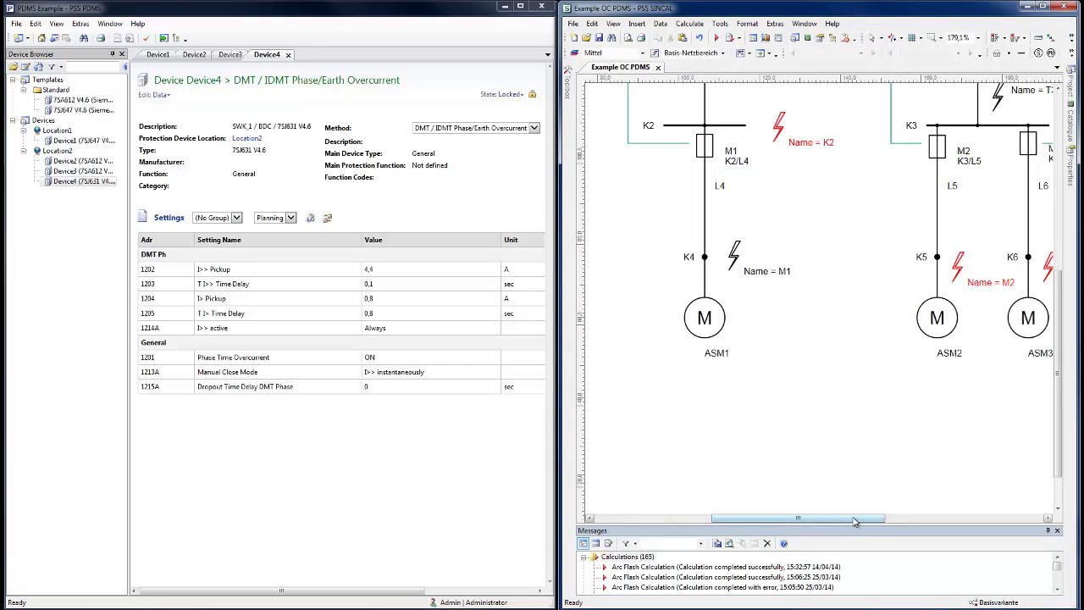
{"action": "scroll", "coordinate": [844, 483], "scroll_direction": "up", "scroll_amount": 5}
{"action": "double_click", "coordinate": [822, 148]}
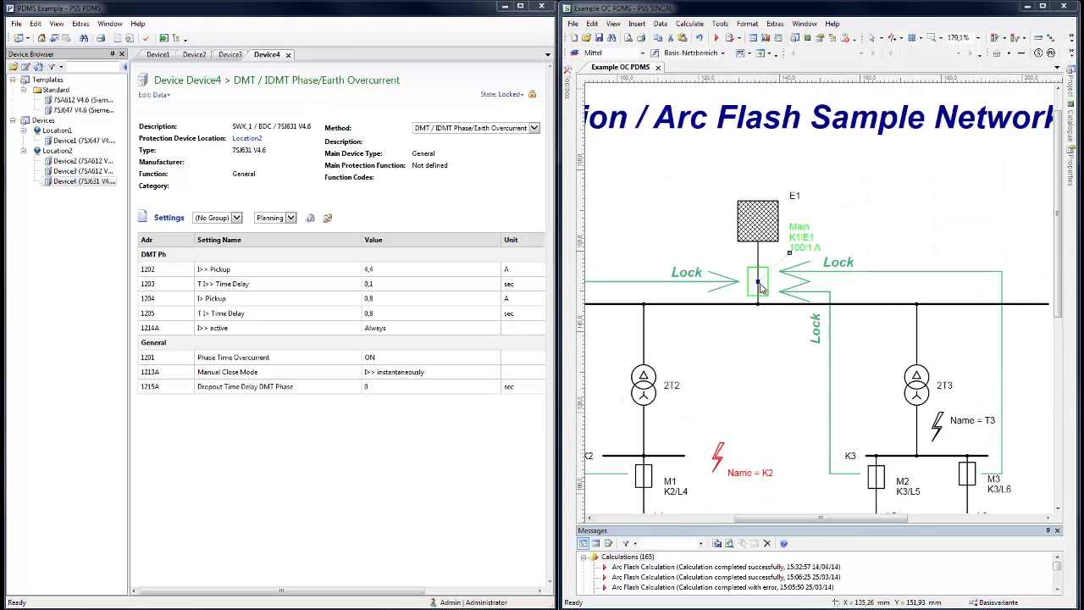
{"action": "left_click", "coordinate": [690, 215]}
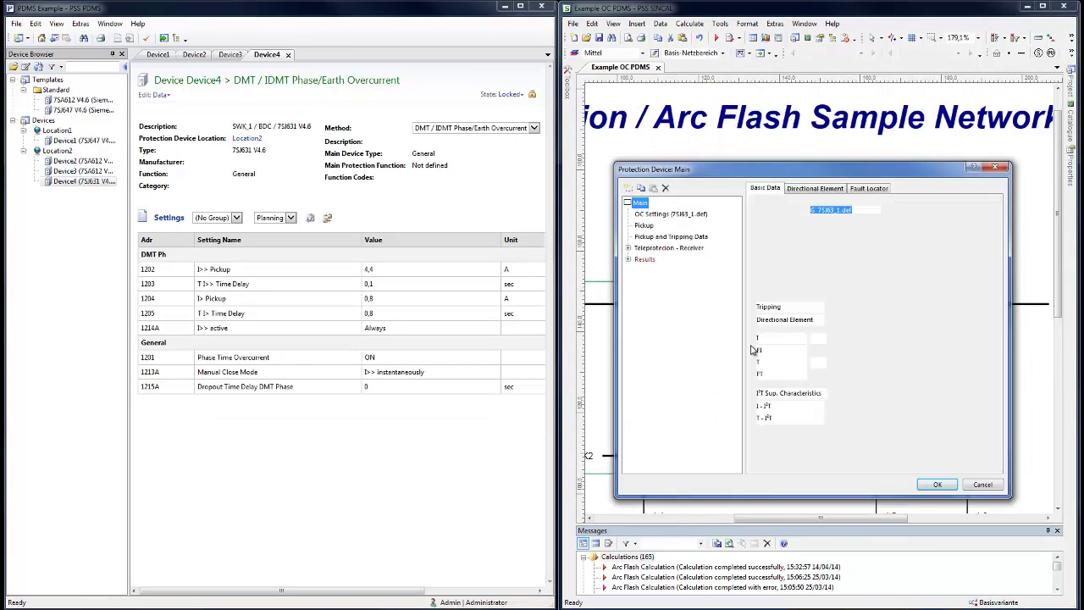
{"action": "left_click", "coordinate": [995, 168]}
- Create a new GUID in the Main location's Master Resource and select its text
{"action": "right_click", "coordinate": [761, 286]}
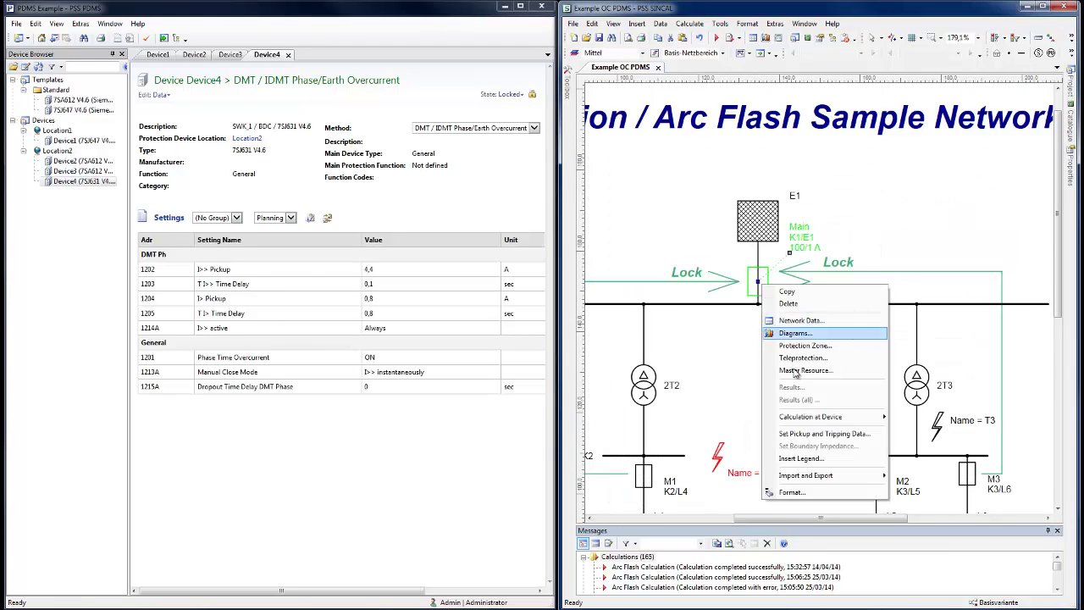
{"action": "left_click", "coordinate": [796, 378]}
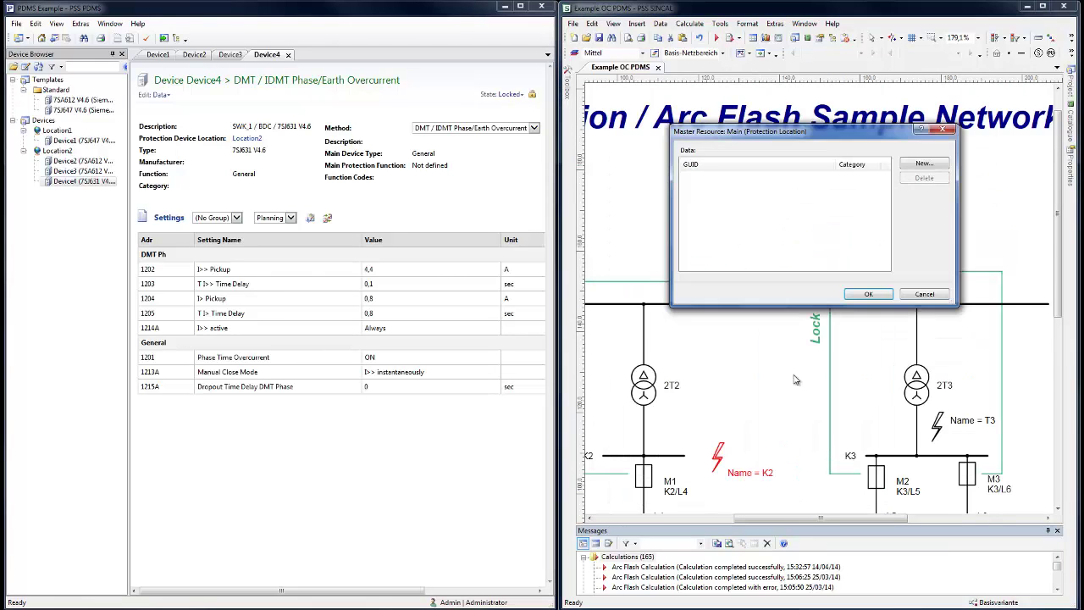
{"action": "left_click", "coordinate": [924, 164]}
{"action": "left_click", "coordinate": [787, 180]}
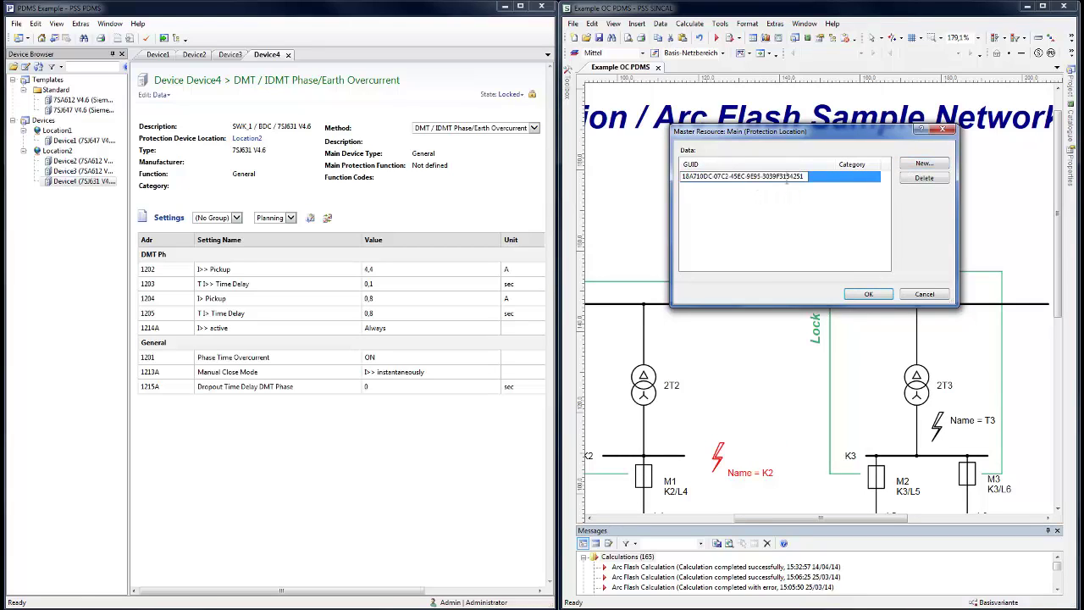
{"action": "left_click_drag", "start_coordinate": [805, 176], "coordinate": [622, 205]}
{"action": "key", "text": "ctrl+c"}
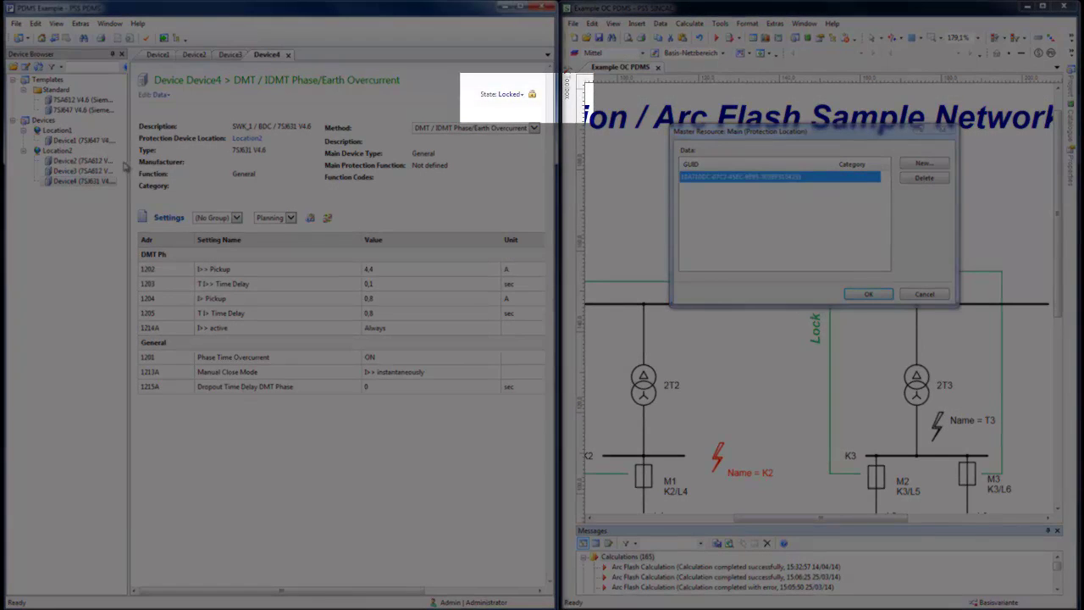
- Unlock Device4 for editing and paste the SINCAL GUID into its MRID field
{"action": "left_click", "coordinate": [511, 95]}
{"action": "left_click", "coordinate": [513, 108]}
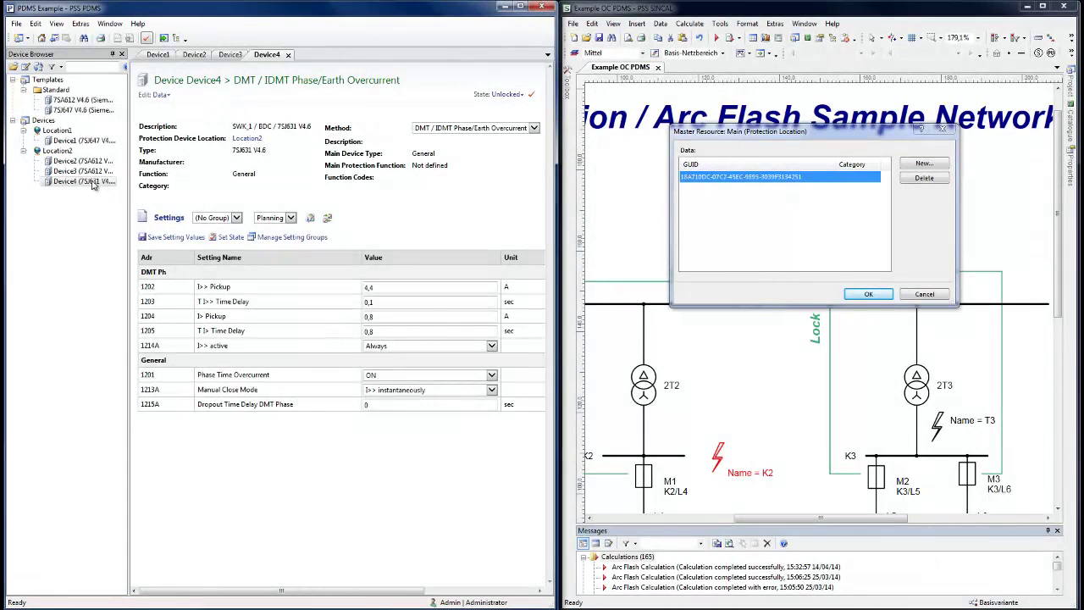
{"action": "right_click", "coordinate": [93, 185]}
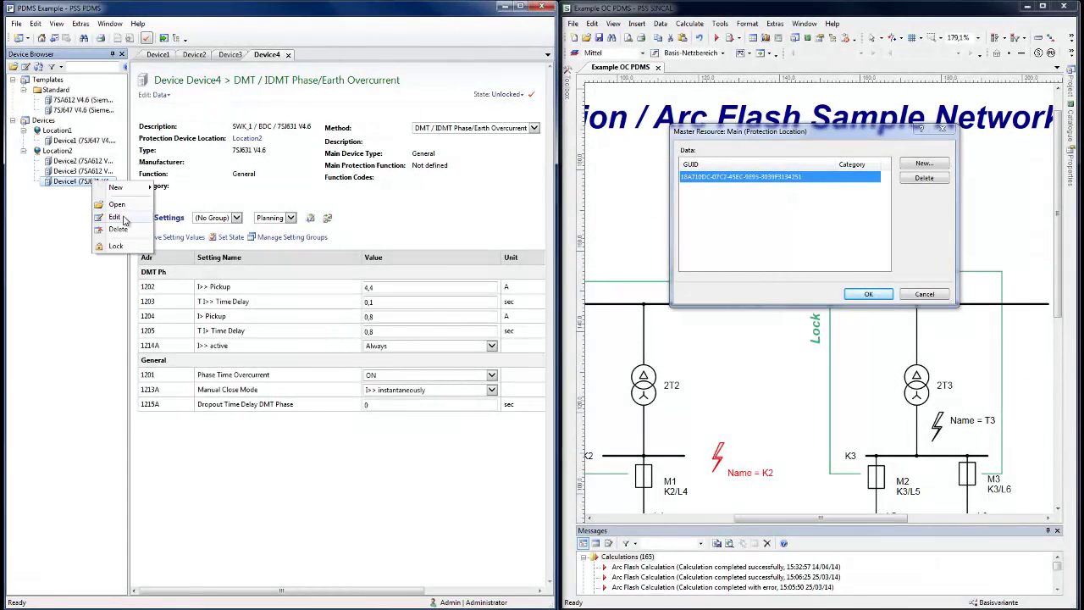
{"action": "left_click", "coordinate": [127, 223]}
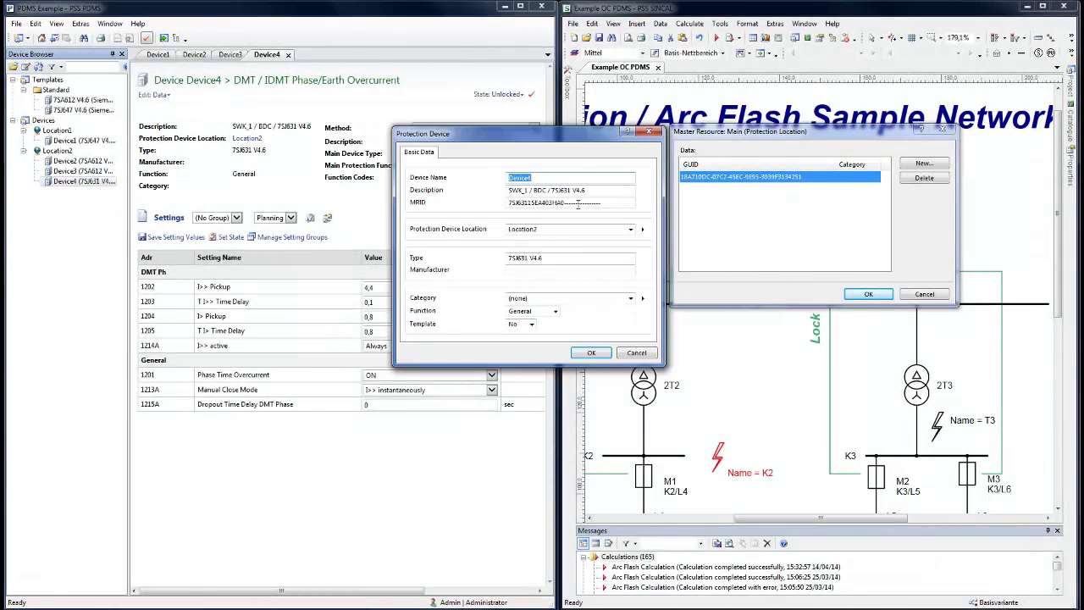
{"action": "left_click", "coordinate": [579, 206]}
{"action": "key", "text": "ctrl+v"}
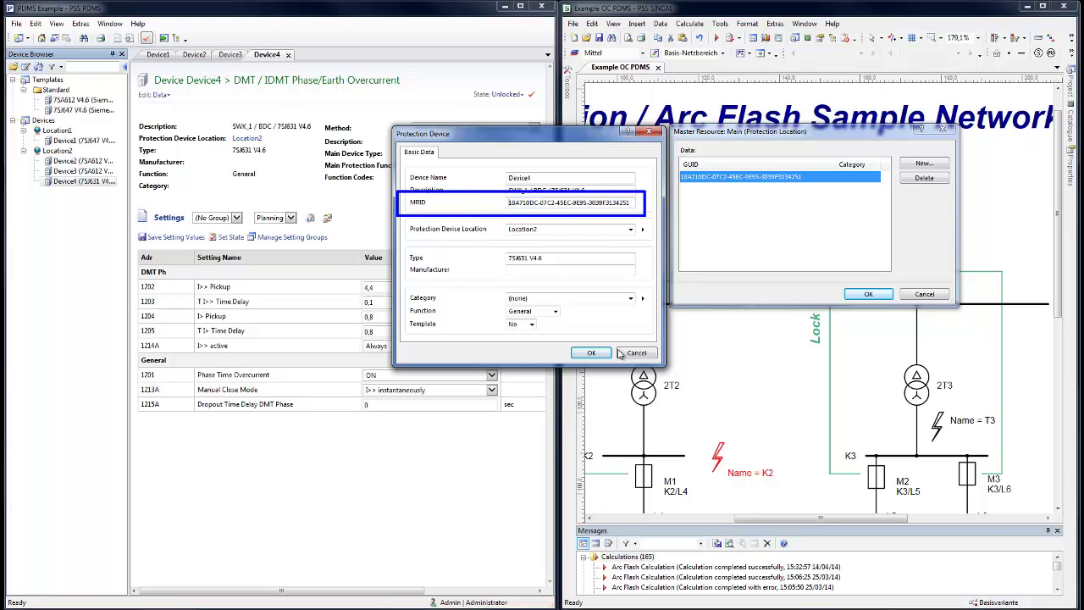
{"action": "left_click", "coordinate": [592, 353]}
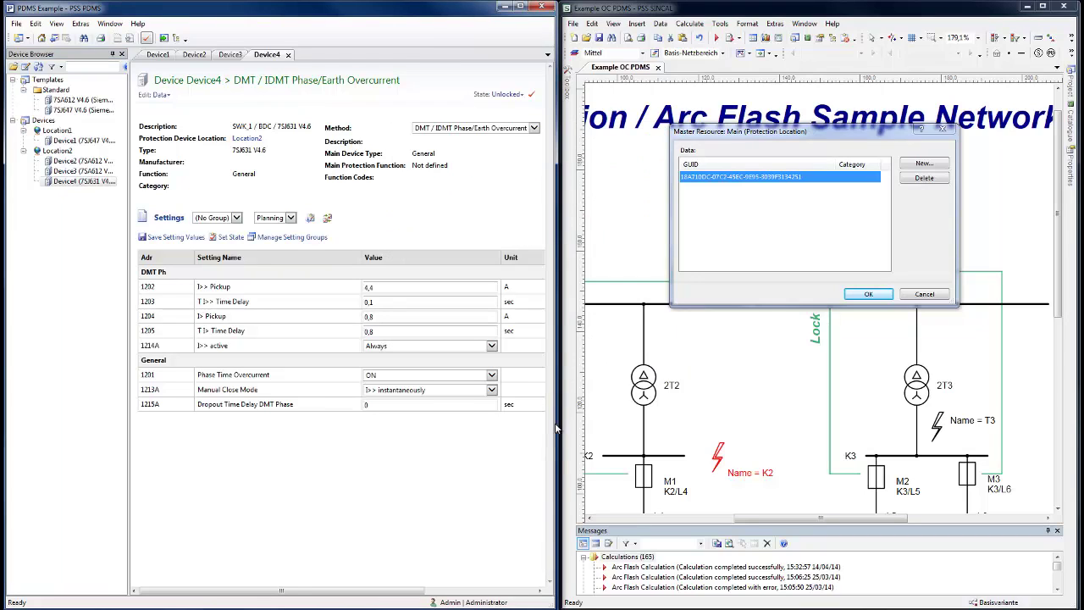
- In the Configuration view, key I>> Pickup as OC.P.I>> and T I>> Time Delay as OC.P.t>>
{"action": "left_click", "coordinate": [160, 94]}
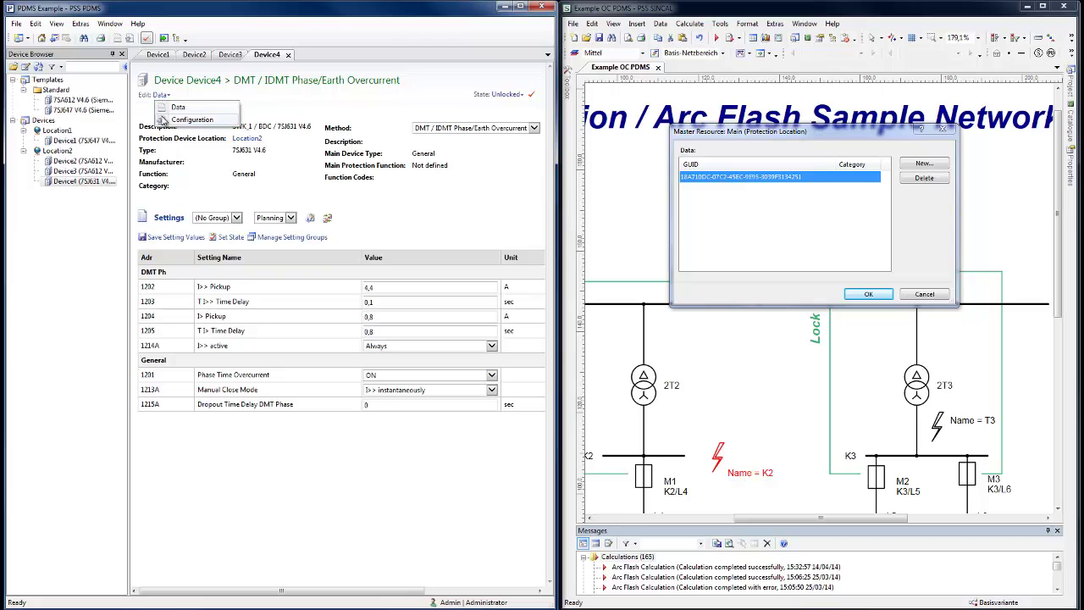
{"action": "left_click", "coordinate": [163, 121]}
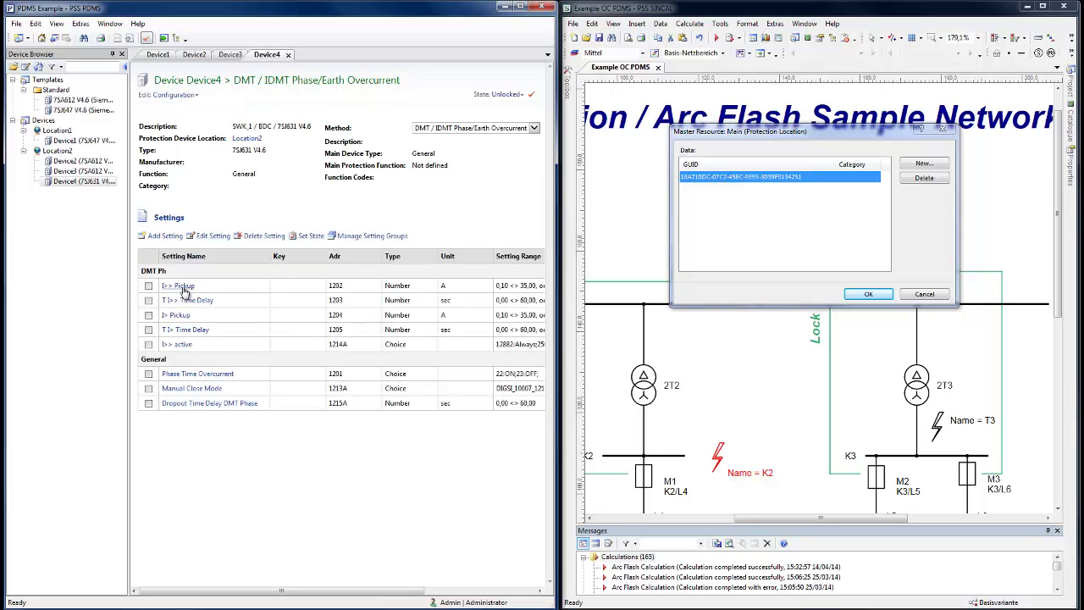
{"action": "left_click", "coordinate": [184, 289]}
{"action": "left_click", "coordinate": [548, 184]}
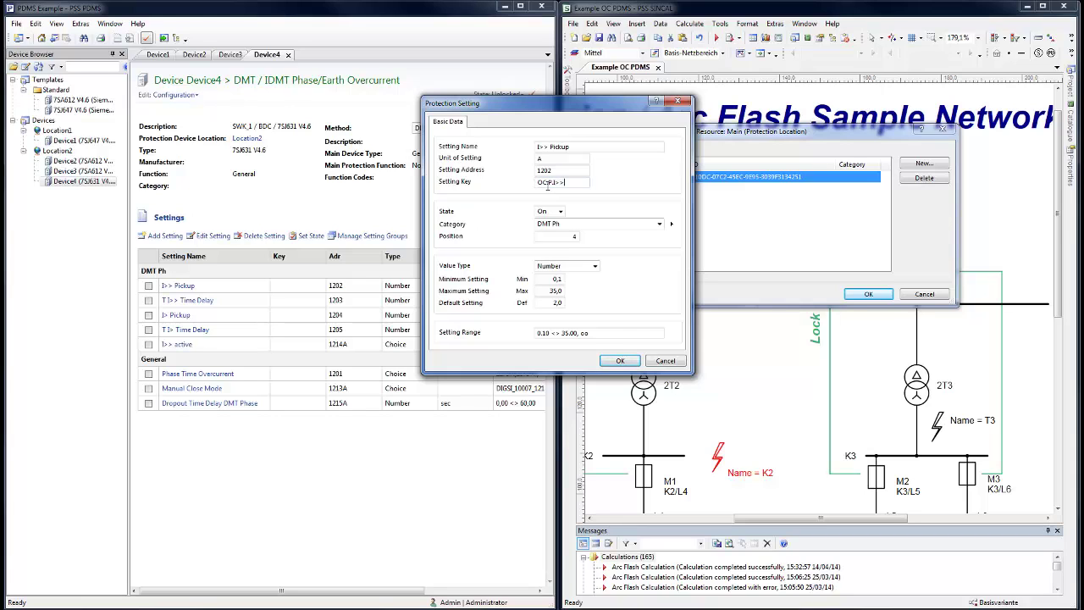
{"action": "left_click", "coordinate": [620, 361]}
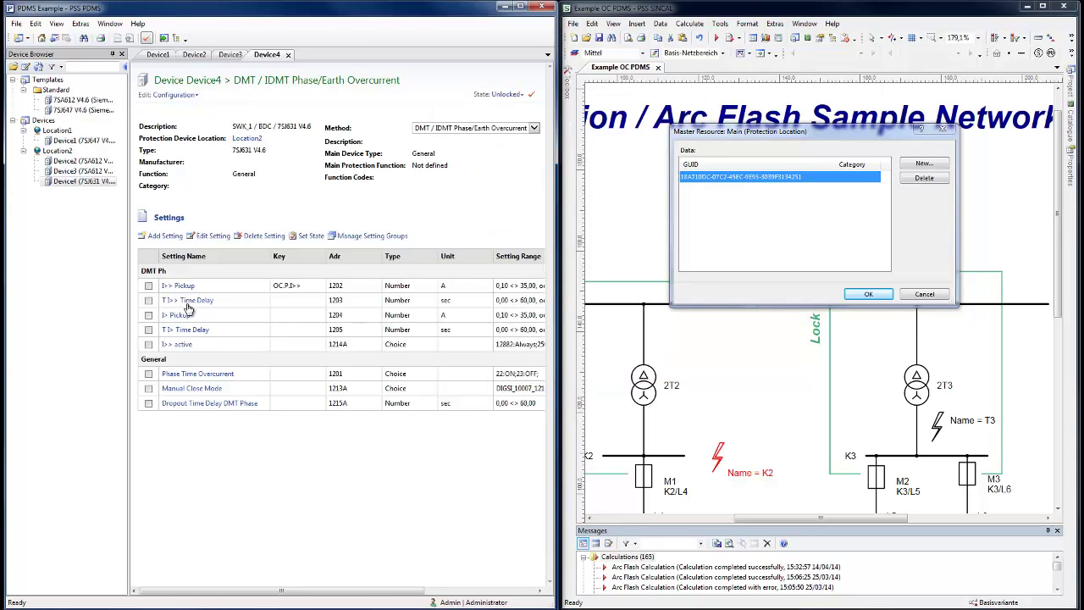
{"action": "double_click", "coordinate": [188, 303]}
{"action": "left_click", "coordinate": [554, 182]}
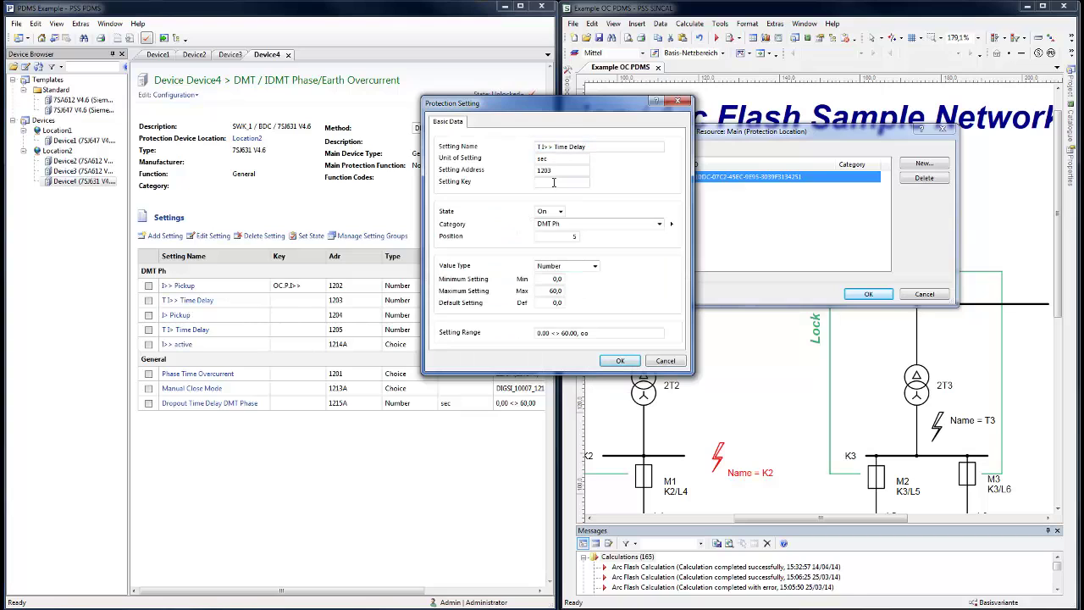
{"action": "type", "text": "OC.P"}
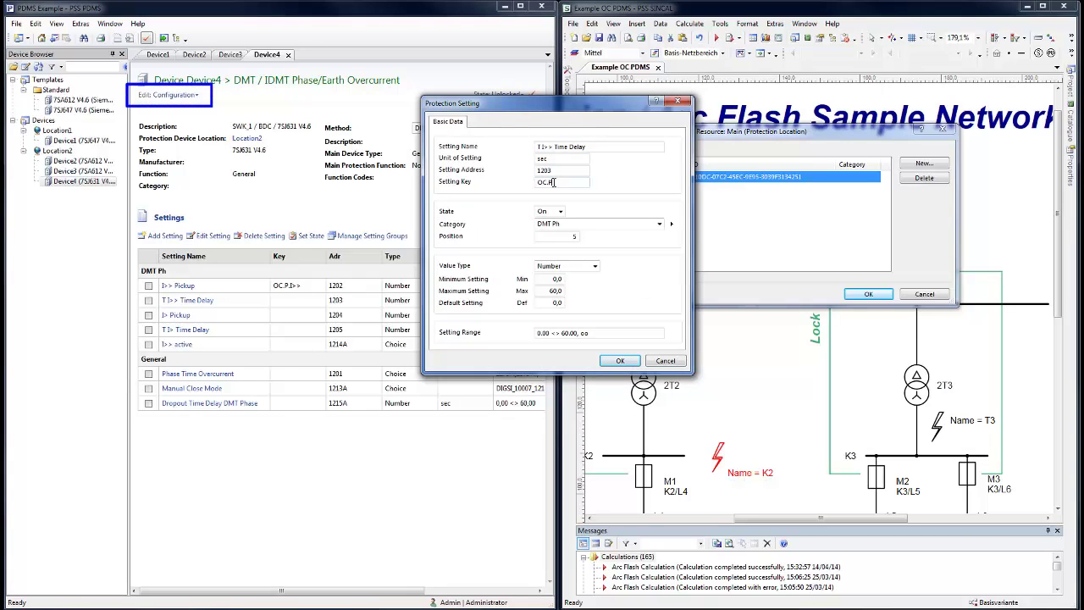
{"action": "type", "text": "T.I>>"}
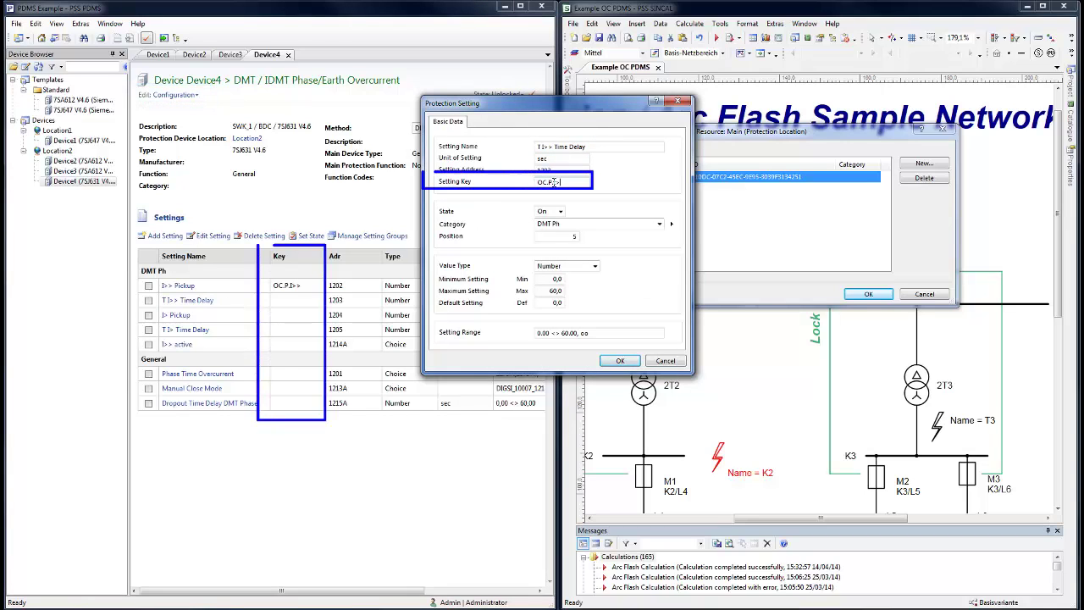
{"action": "key", "text": "Return"}
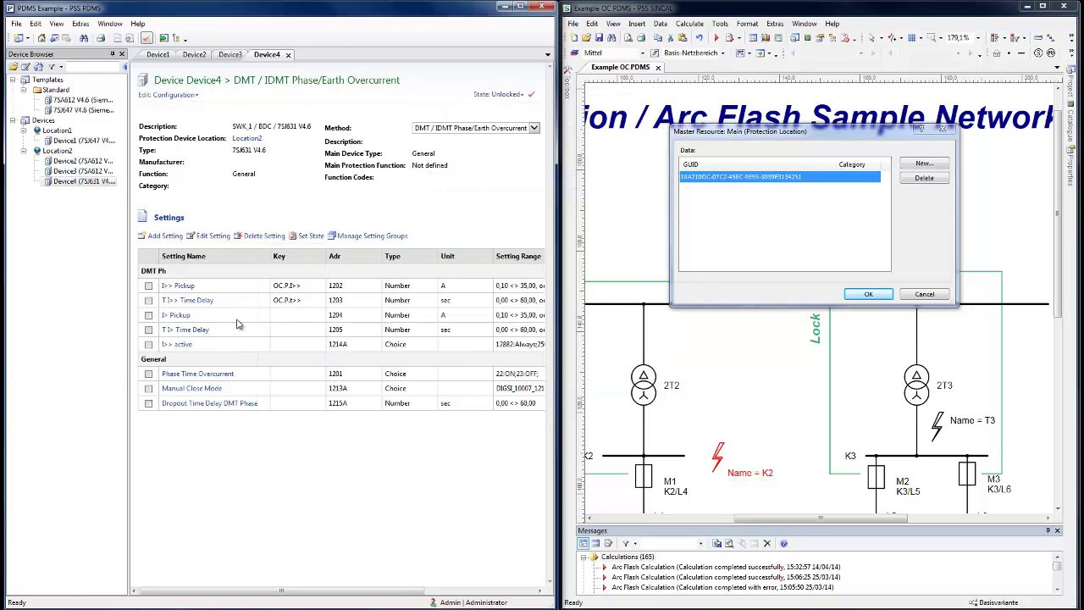
- Give I> Pickup the key OC.P.I> and T I> Time Delay the key OC.P.tp>
{"action": "double_click", "coordinate": [180, 316]}
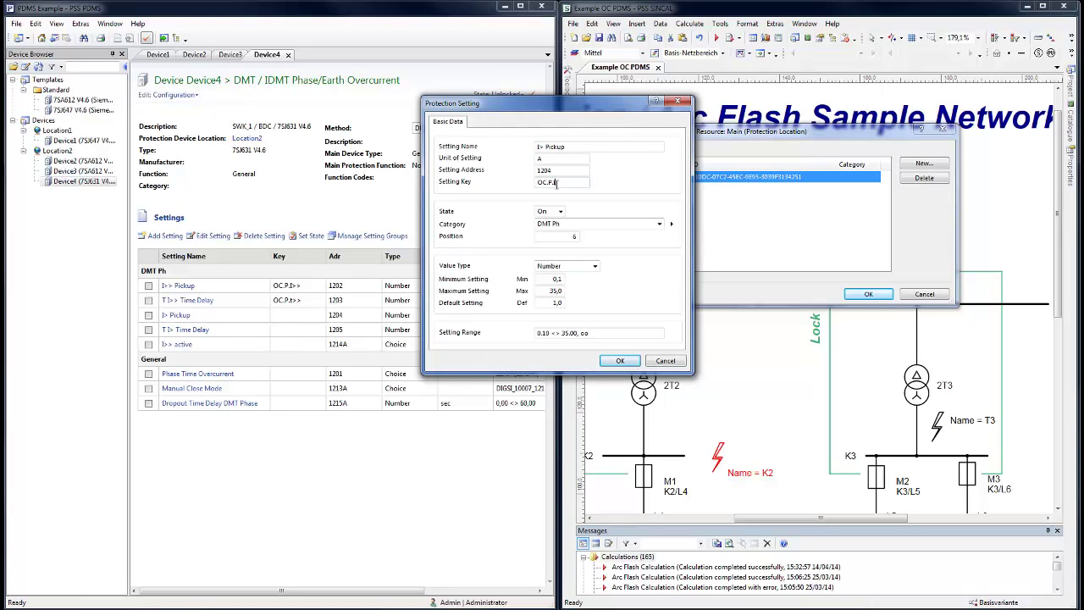
{"action": "left_click", "coordinate": [620, 361]}
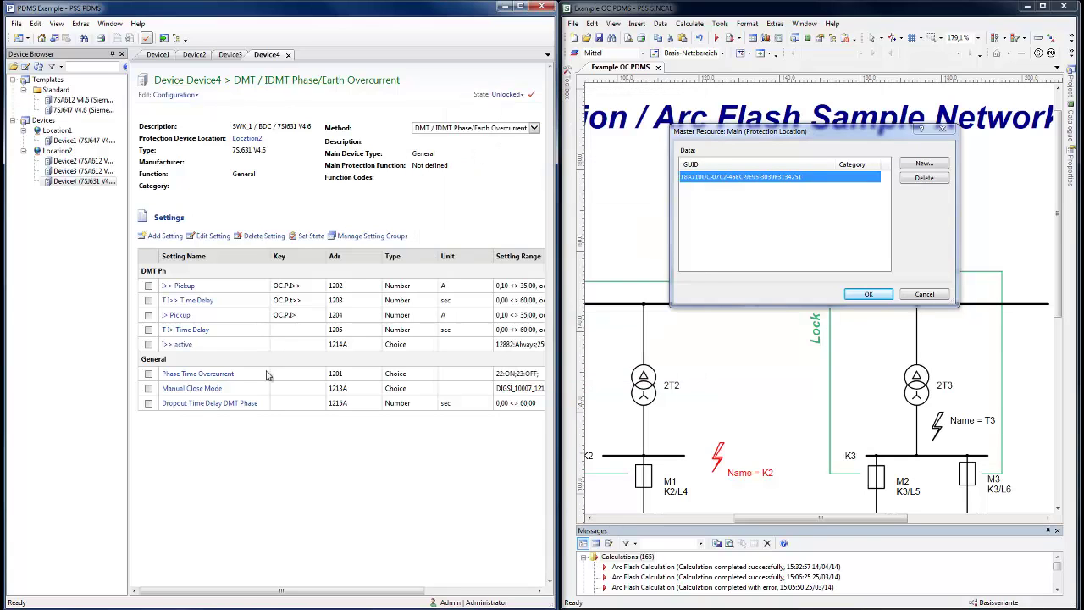
{"action": "double_click", "coordinate": [193, 330]}
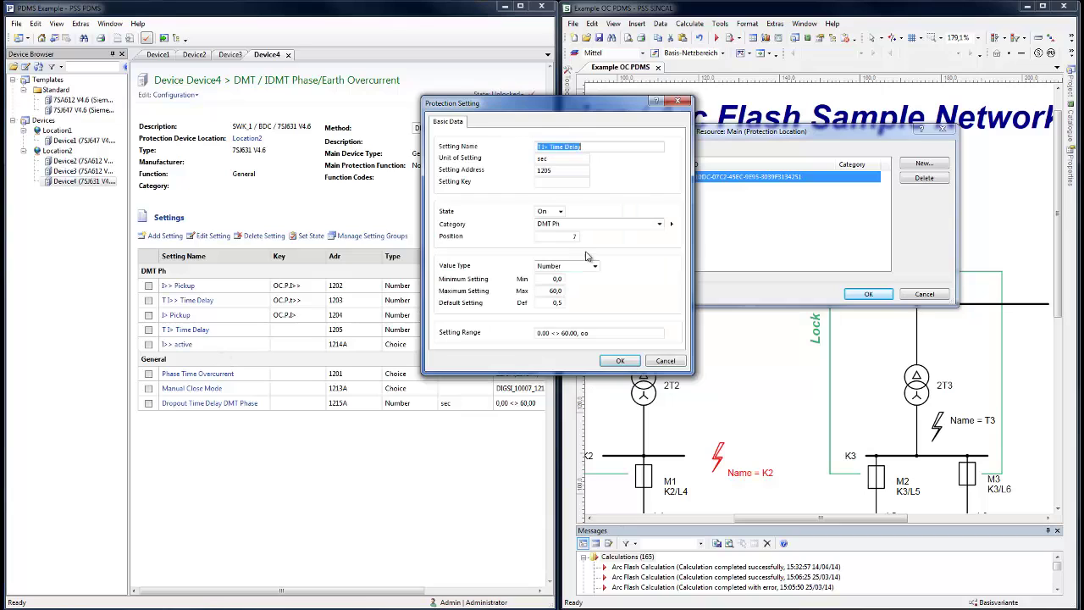
{"action": "left_click", "coordinate": [562, 183]}
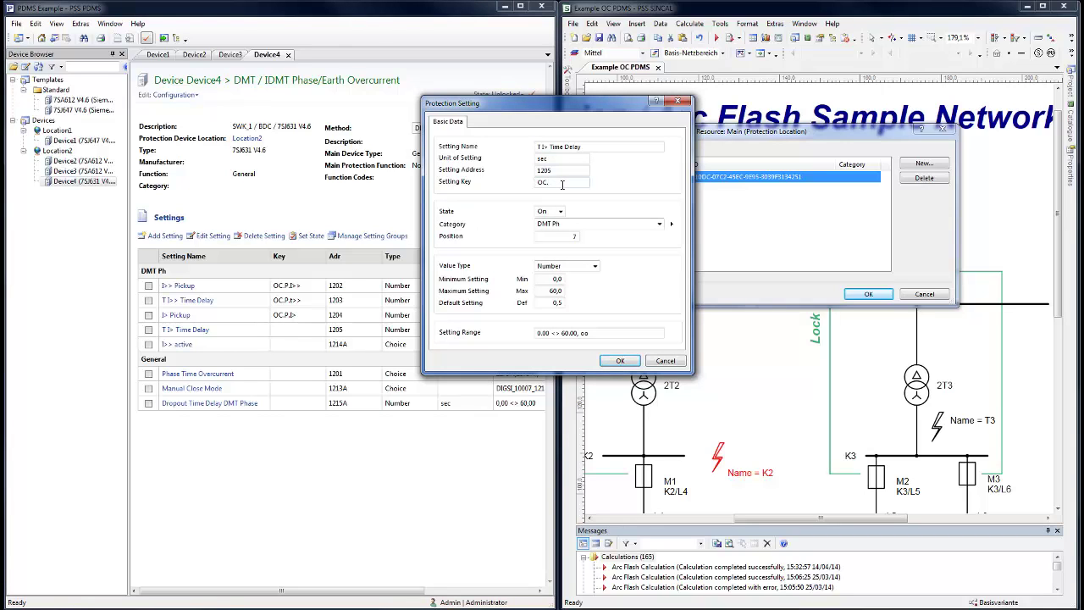
{"action": "type", "text": "OC.P.tp>"}
{"action": "left_click", "coordinate": [618, 363]}
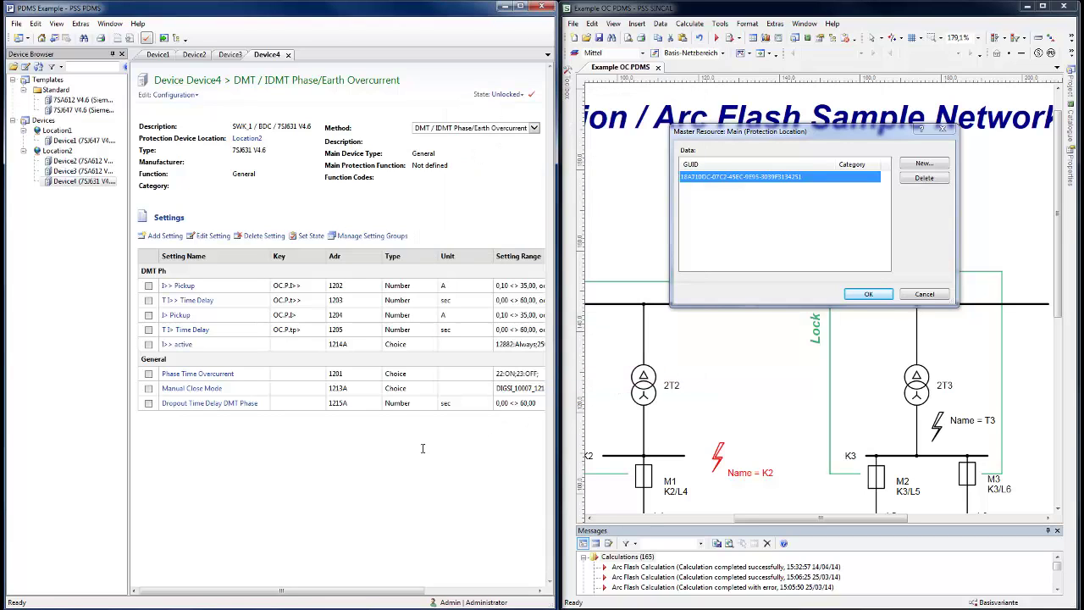
- Return PDMS to the data view and import the PDMS settings into SINCAL's Main device
{"action": "left_click", "coordinate": [176, 95]}
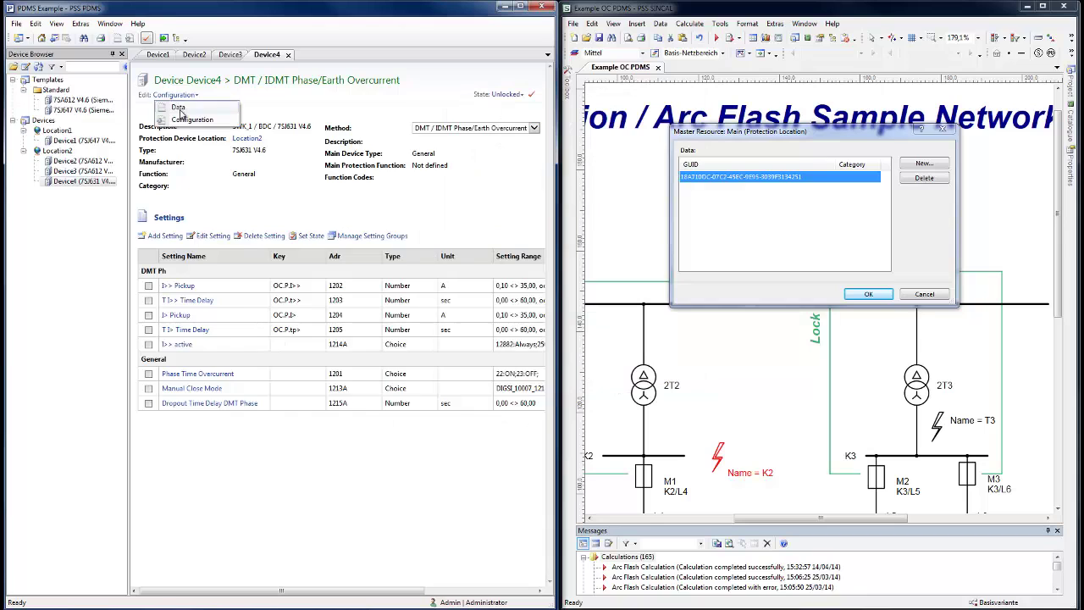
{"action": "left_click", "coordinate": [180, 109]}
{"action": "left_click", "coordinate": [869, 294]}
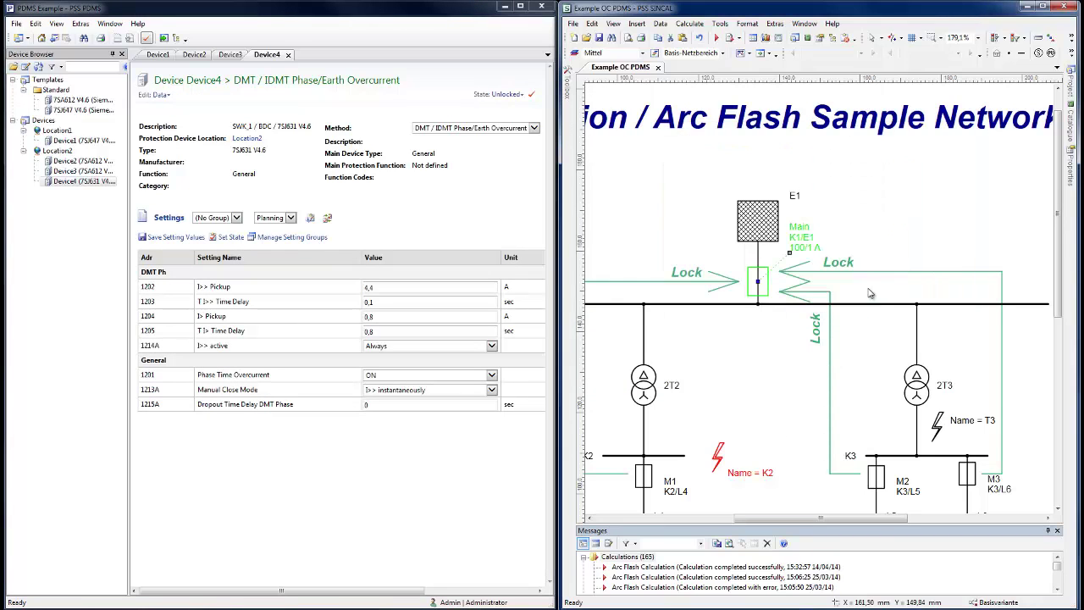
{"action": "right_click", "coordinate": [767, 292]}
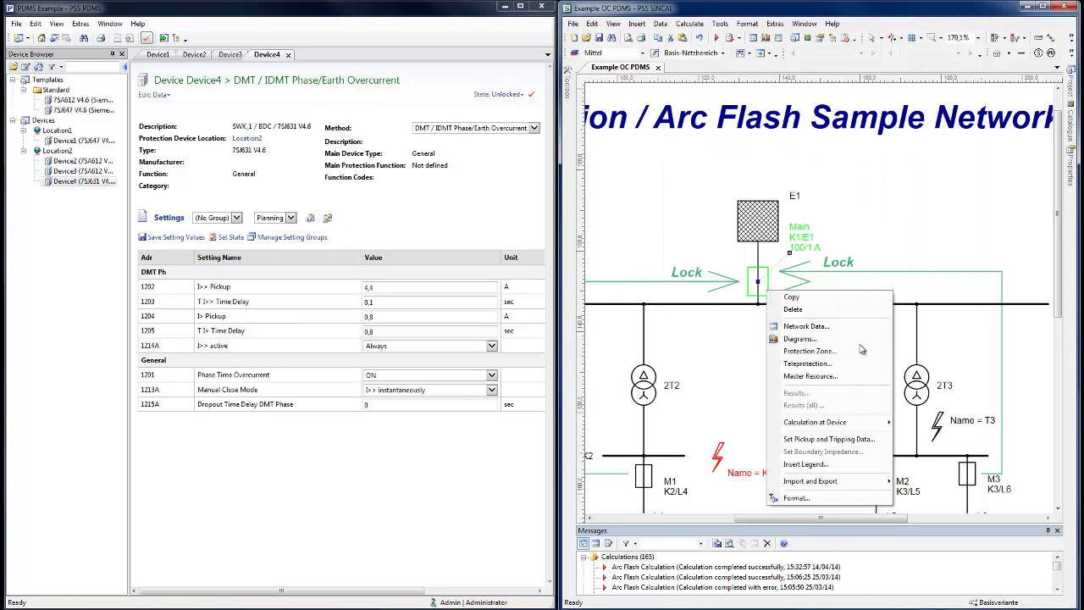
{"action": "mouse_move", "coordinate": [843, 484]}
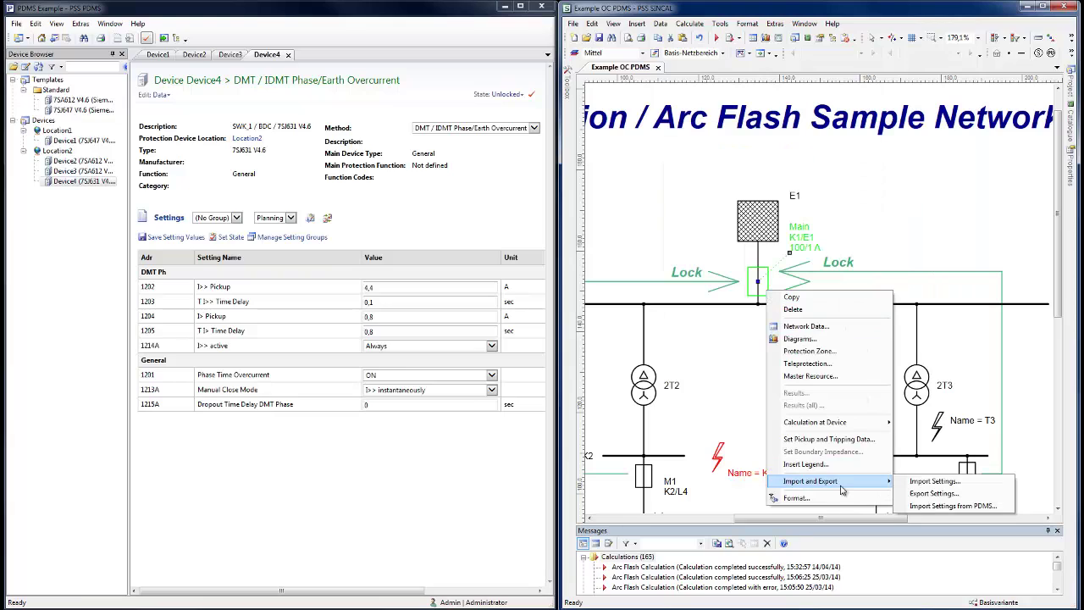
{"action": "left_click", "coordinate": [949, 506]}
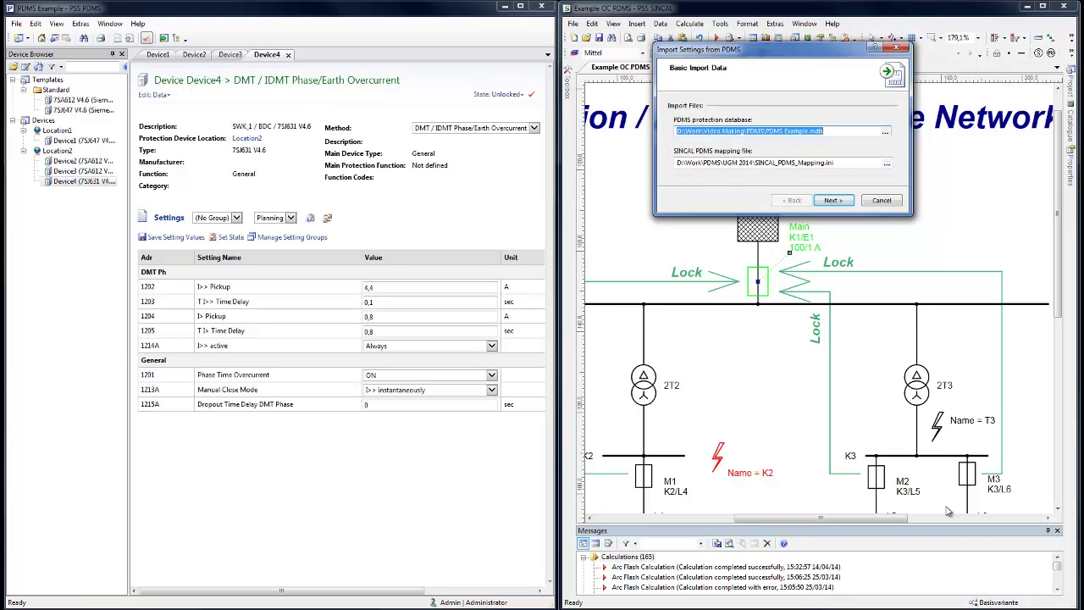
{"action": "left_click", "coordinate": [842, 203]}
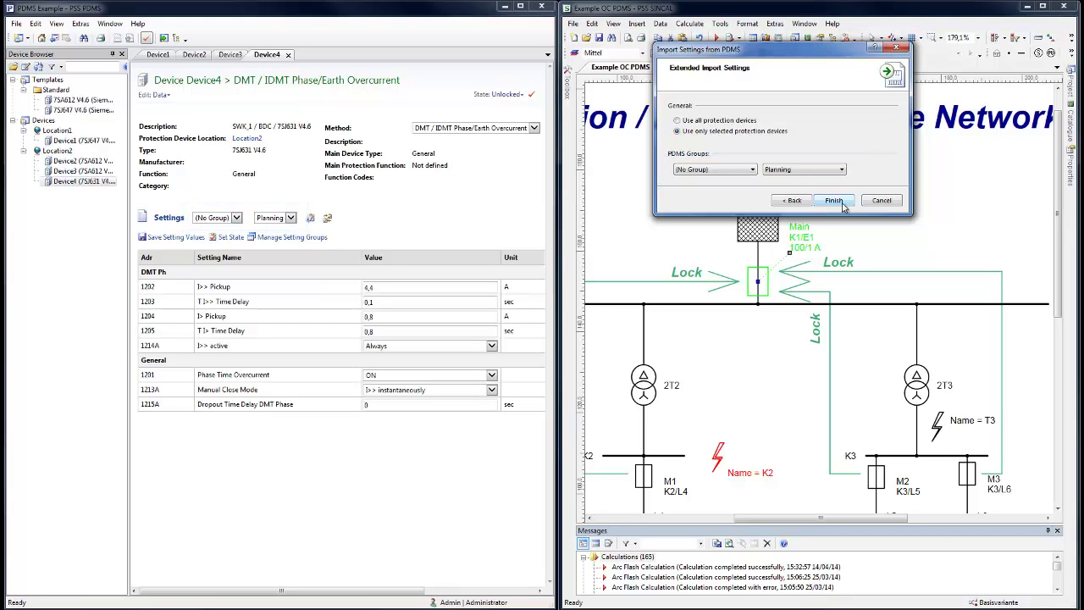
{"action": "left_click", "coordinate": [836, 202]}
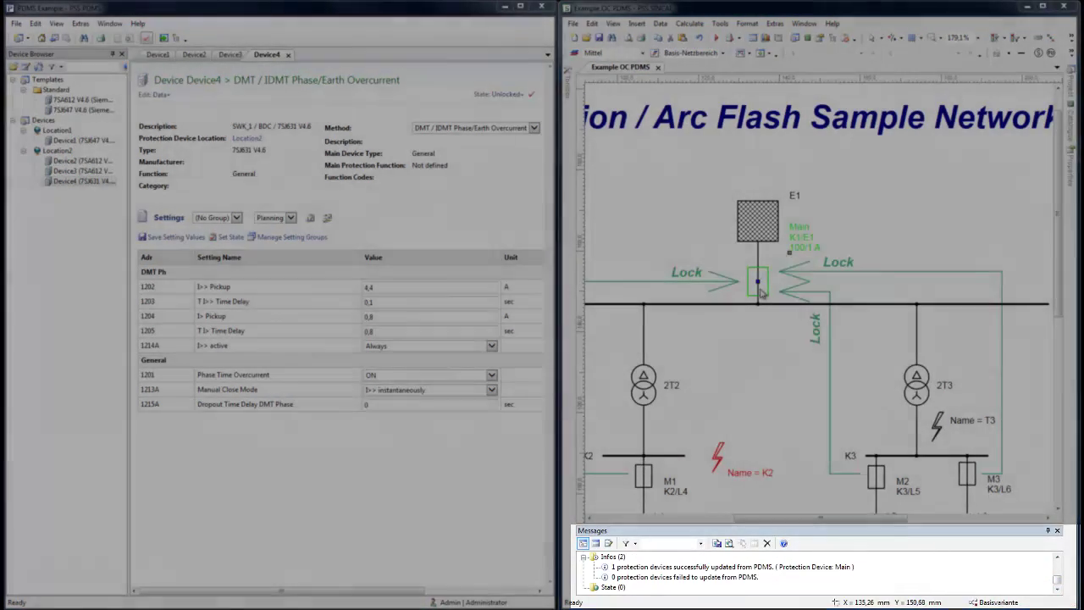
- Set the Main relay's I> pickup and time delay to 1,0 in its OC settings
{"action": "double_click", "coordinate": [760, 292]}
{"action": "left_click", "coordinate": [674, 214]}
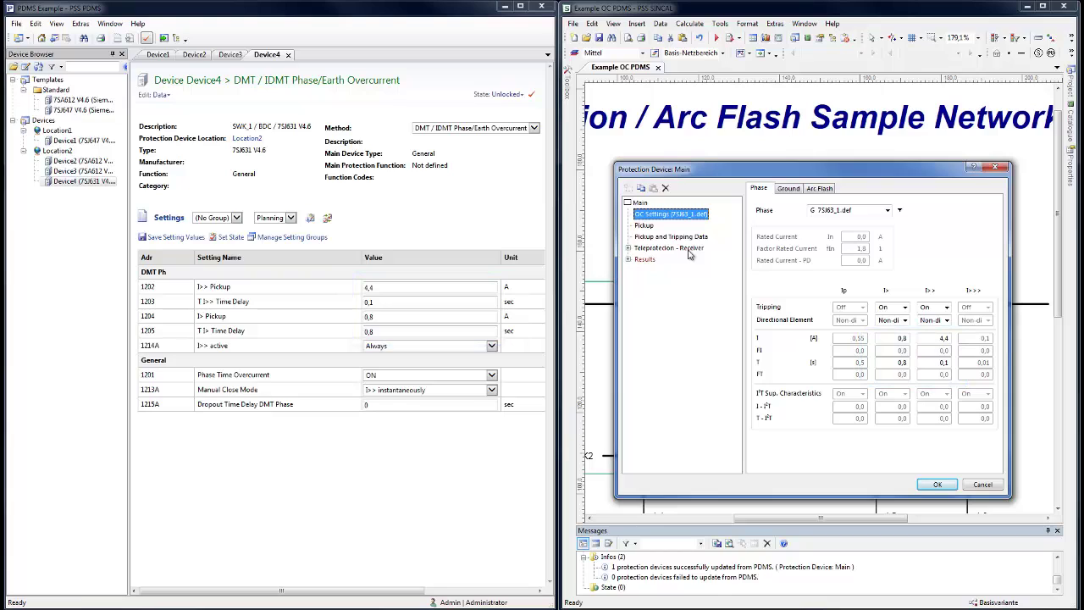
{"action": "left_click", "coordinate": [906, 339]}
{"action": "type", "text": "1,01,0"}
{"action": "left_click", "coordinate": [931, 484]}
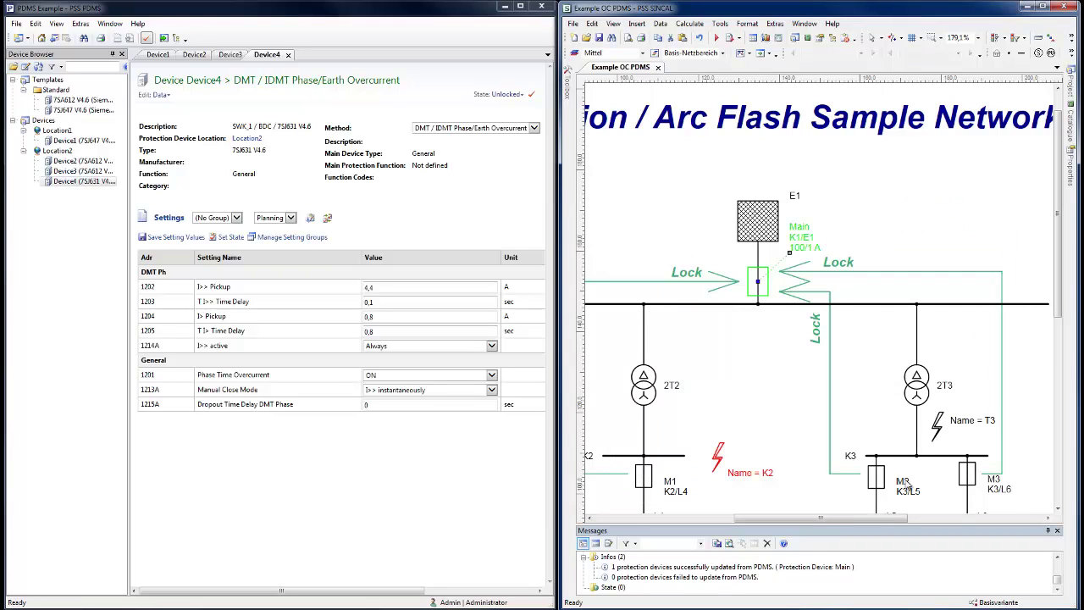
- Import Device4's settings into PSS PDMS from SINCAL
{"action": "left_click", "coordinate": [16, 23]}
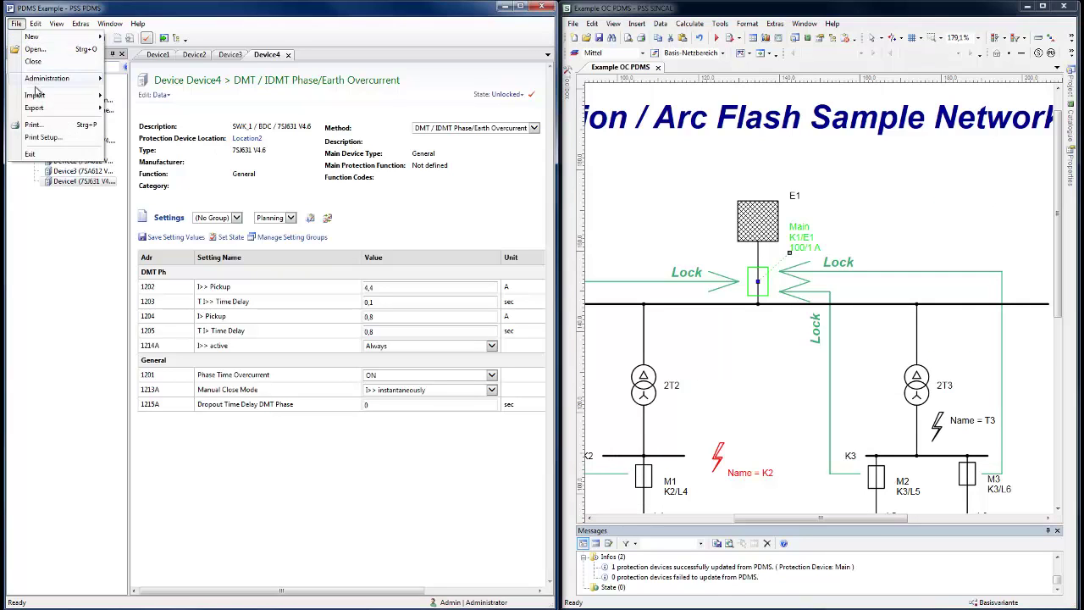
{"action": "mouse_move", "coordinate": [39, 106]}
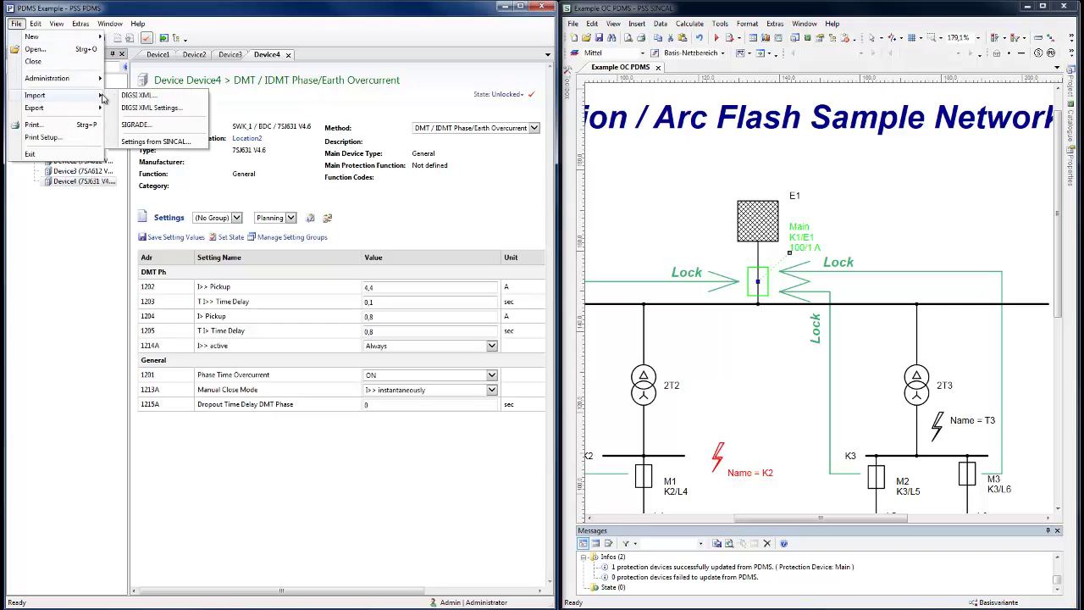
{"action": "left_click", "coordinate": [161, 148]}
{"action": "left_click", "coordinate": [542, 213]}
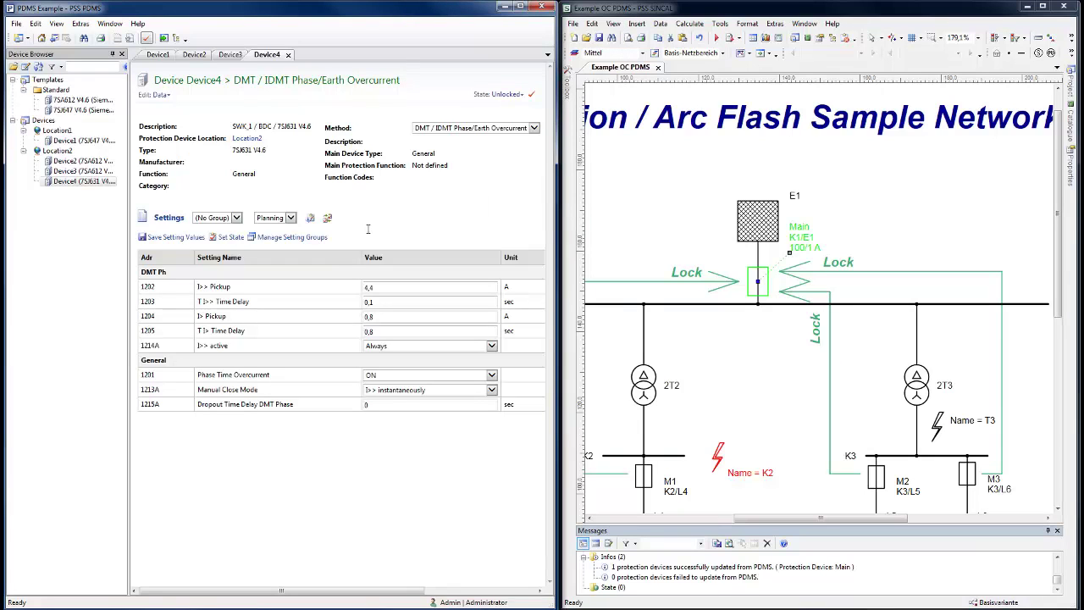
- Compare current settings against group B, adding a Value (B) column
{"action": "left_click", "coordinate": [328, 218]}
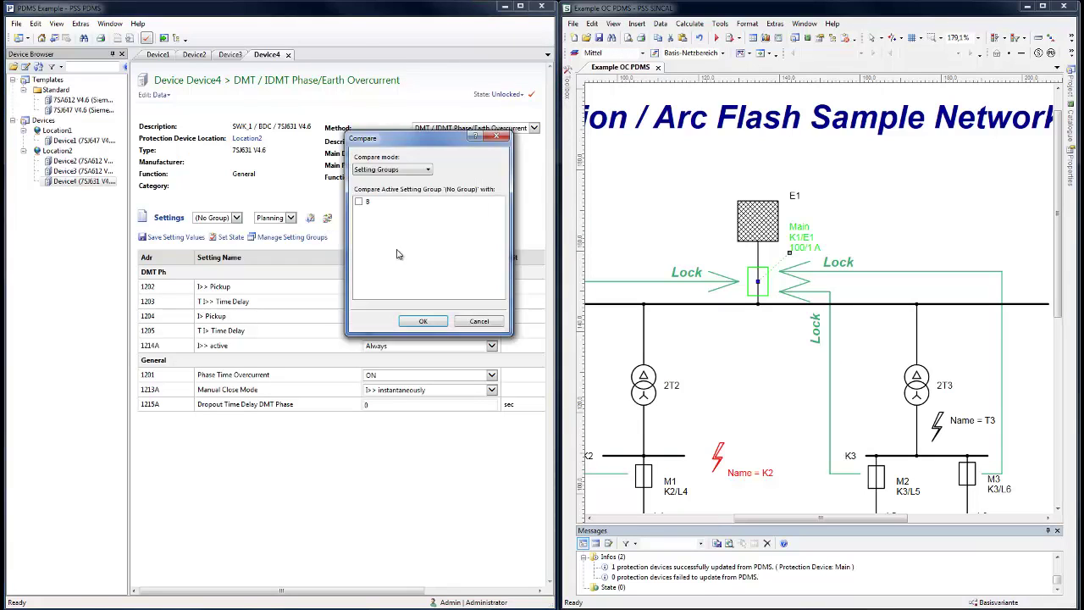
{"action": "left_click", "coordinate": [359, 202]}
{"action": "left_click", "coordinate": [423, 321]}
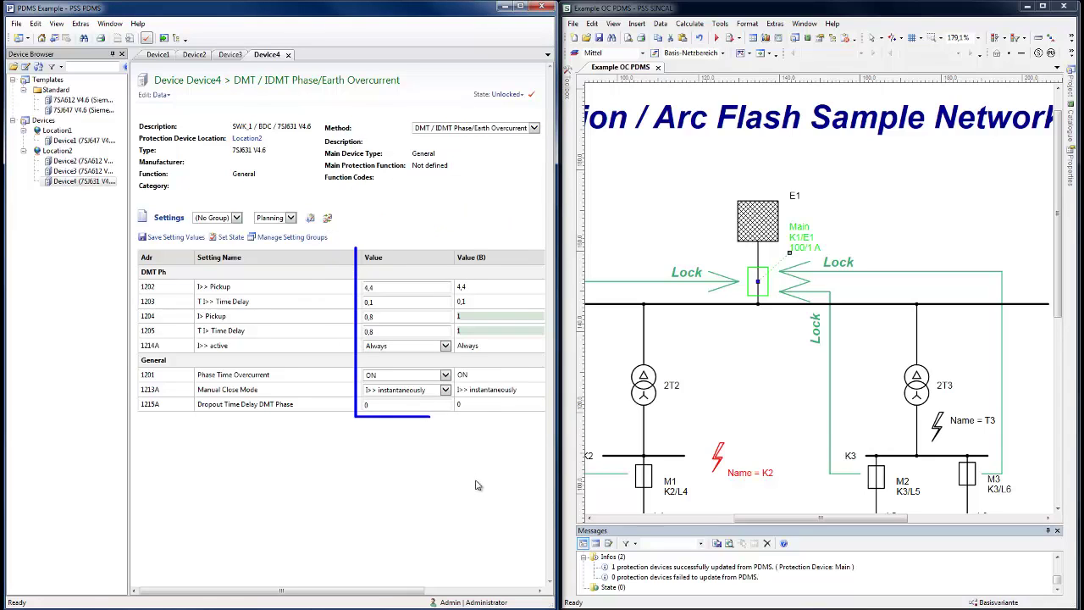
{"action": "left_click_drag", "start_coordinate": [407, 592], "coordinate": [416, 591]}
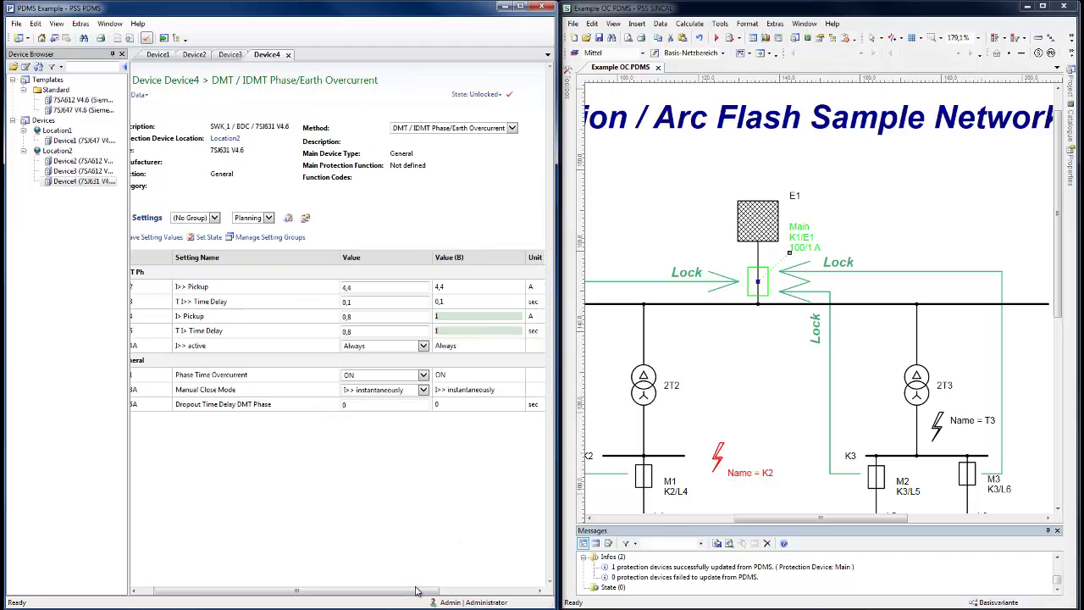
{"action": "left_click_drag", "start_coordinate": [415, 593], "coordinate": [397, 593]}
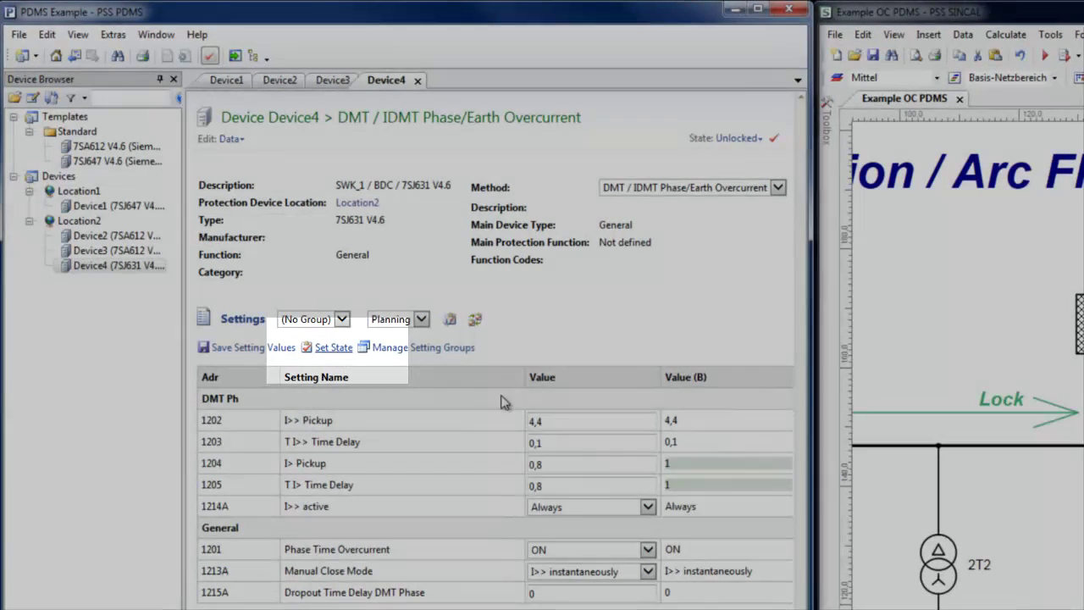
- Mark Device4's Planning settings entry as Approved
{"action": "left_click", "coordinate": [335, 348]}
{"action": "left_click", "coordinate": [447, 151]}
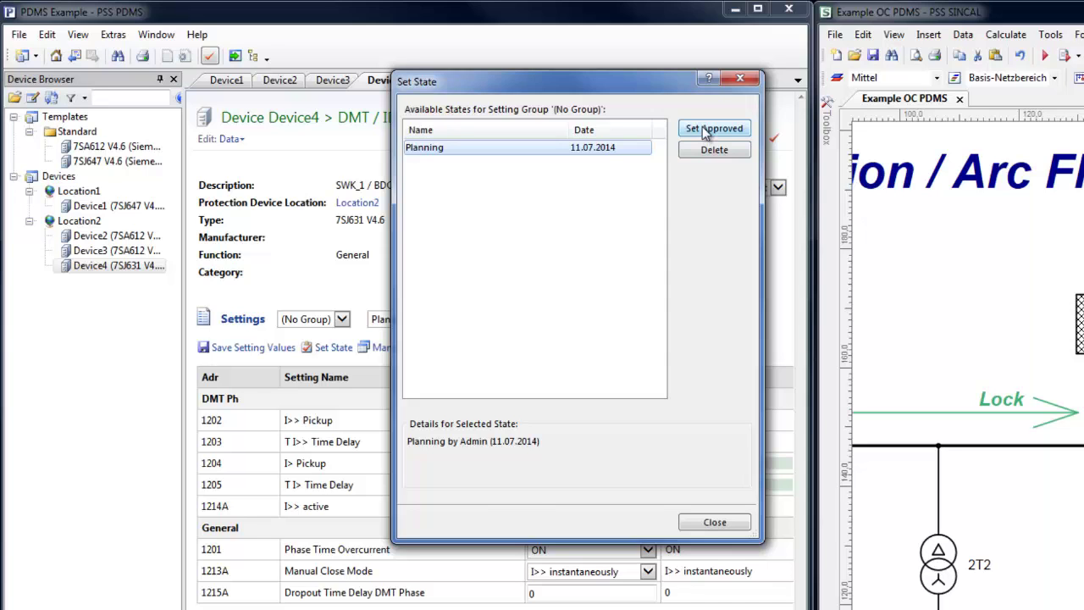
{"action": "left_click", "coordinate": [714, 129]}
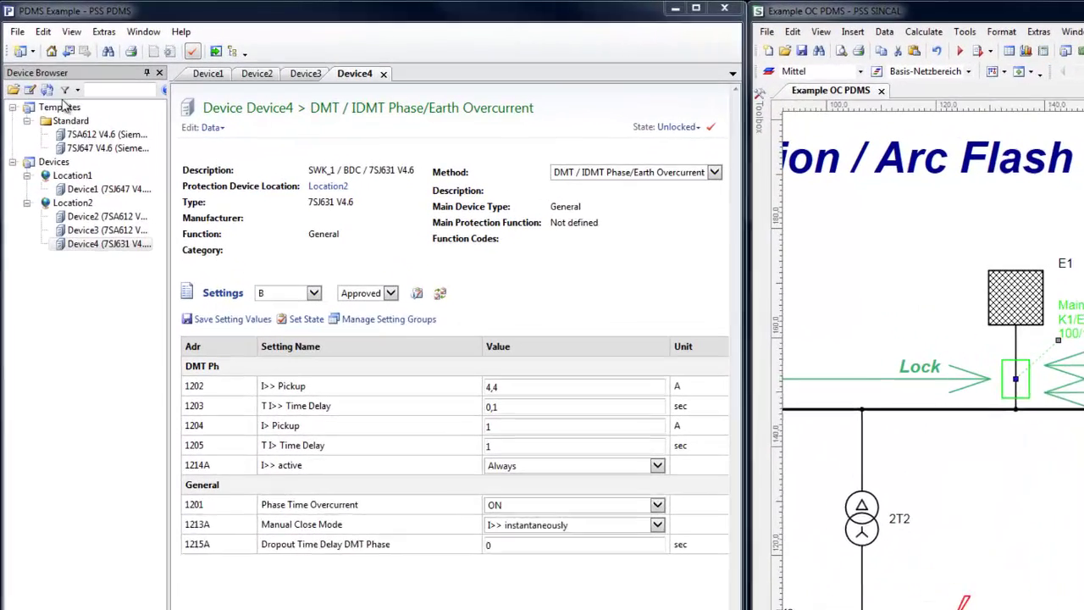
- Start a DIGSI XML export of Device4 saved as 7SJ631 V4.6 Approved.xml
{"action": "left_click", "coordinate": [17, 32]}
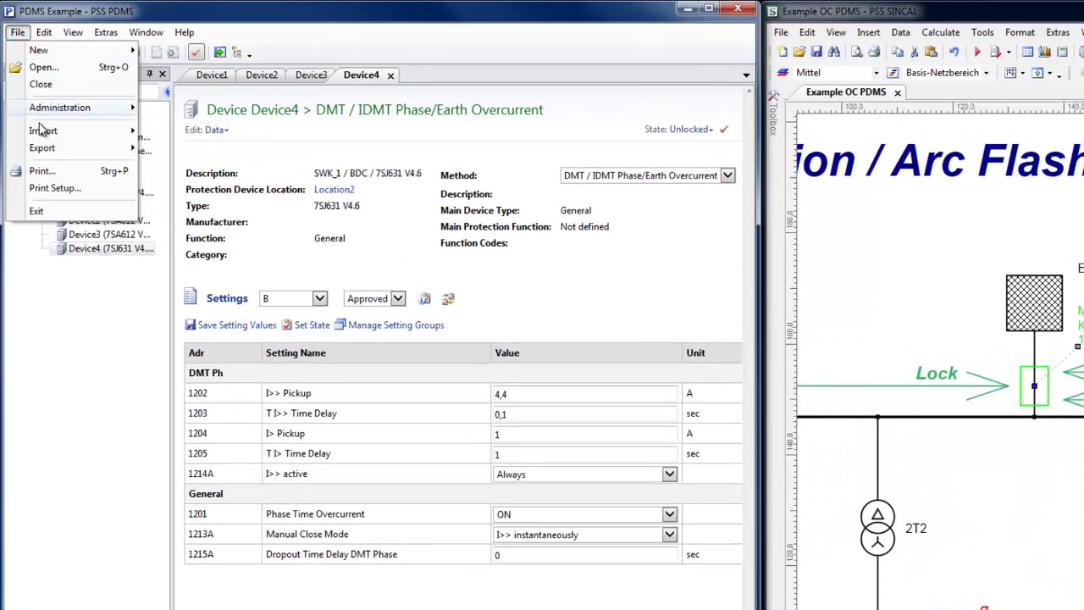
{"action": "mouse_move", "coordinate": [41, 149]}
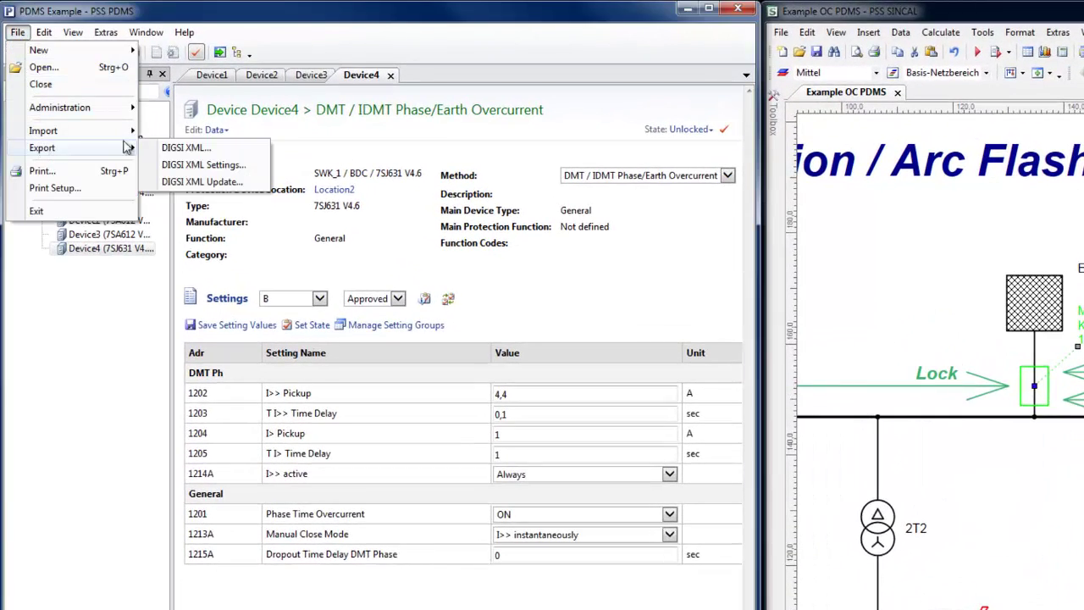
{"action": "left_click", "coordinate": [185, 150]}
{"action": "left_click", "coordinate": [655, 258]}
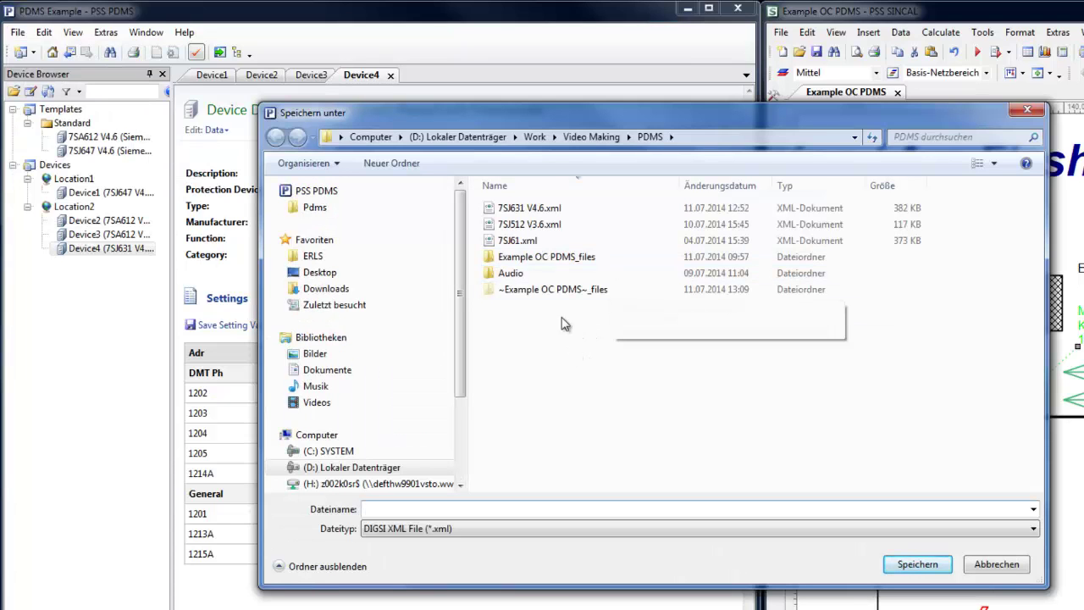
{"action": "left_click", "coordinate": [526, 214]}
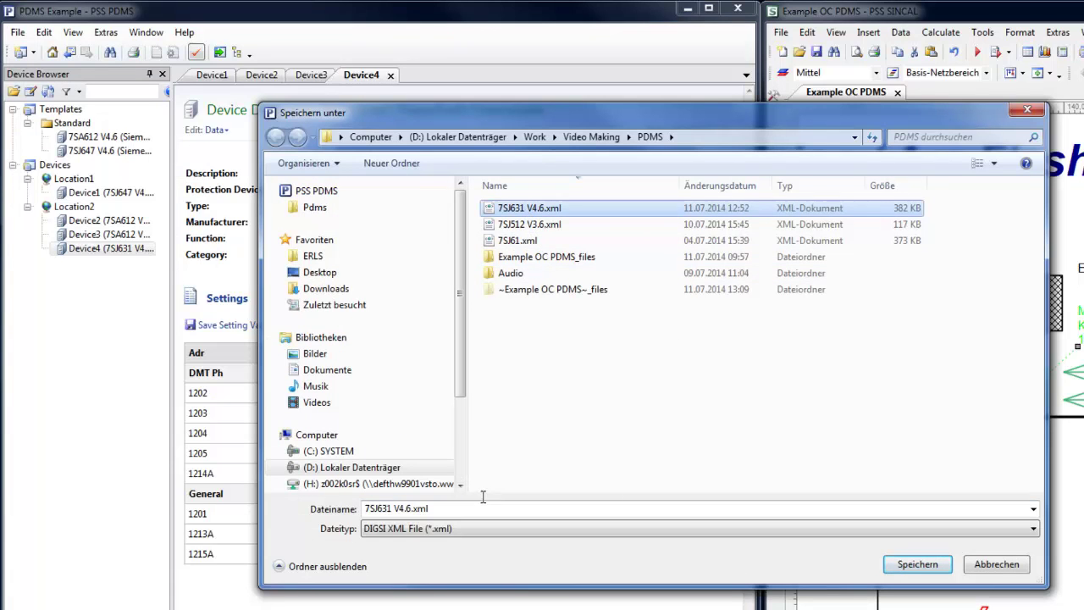
{"action": "left_click", "coordinate": [409, 509]}
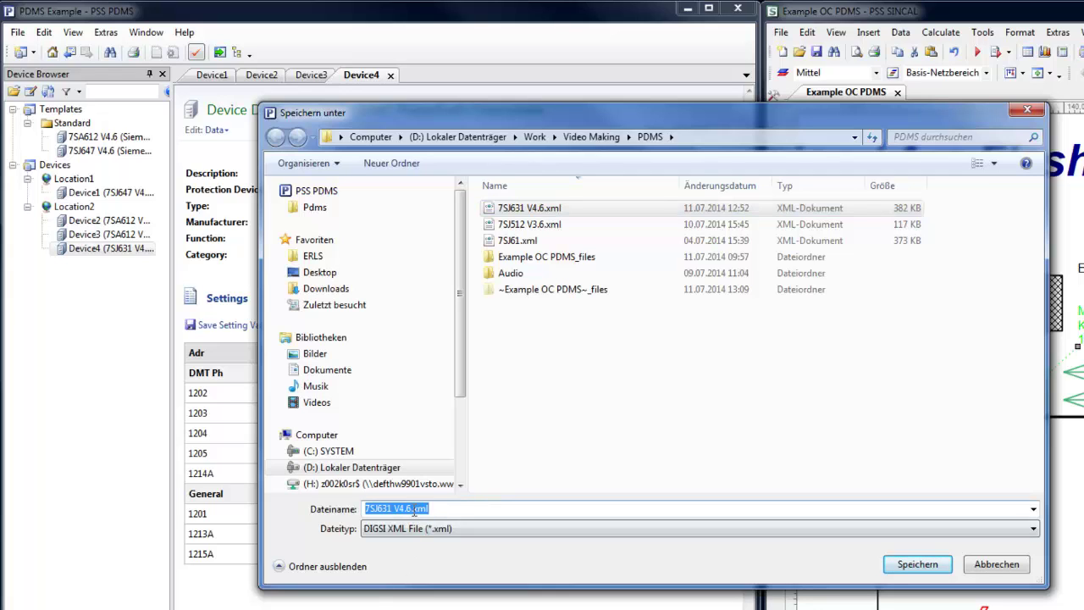
{"action": "left_click", "coordinate": [414, 509]}
{"action": "type", "text": "Appl"}
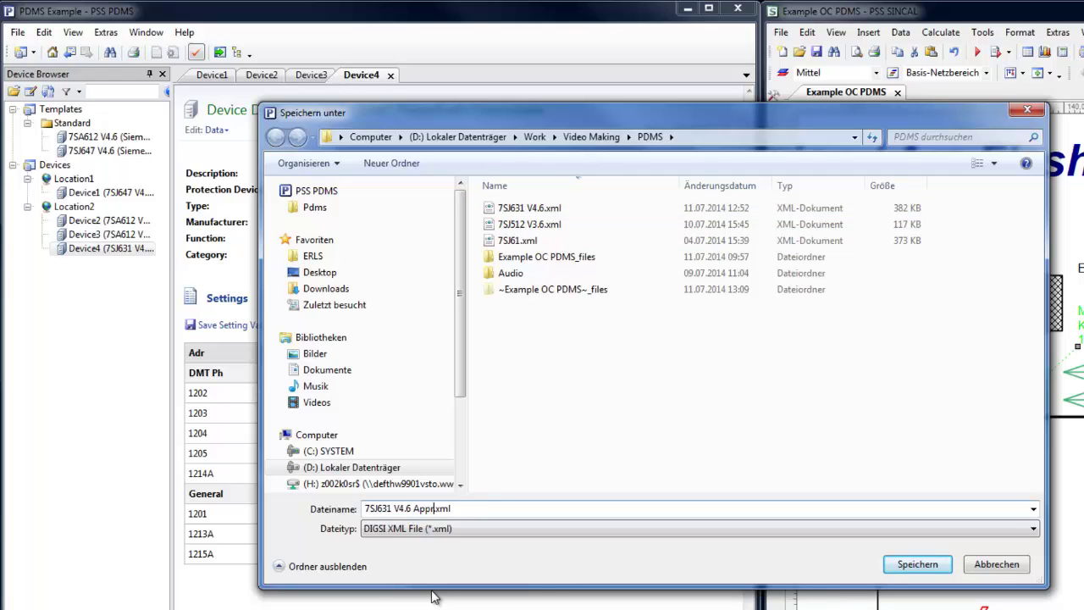
{"action": "type", "text": "oved"}
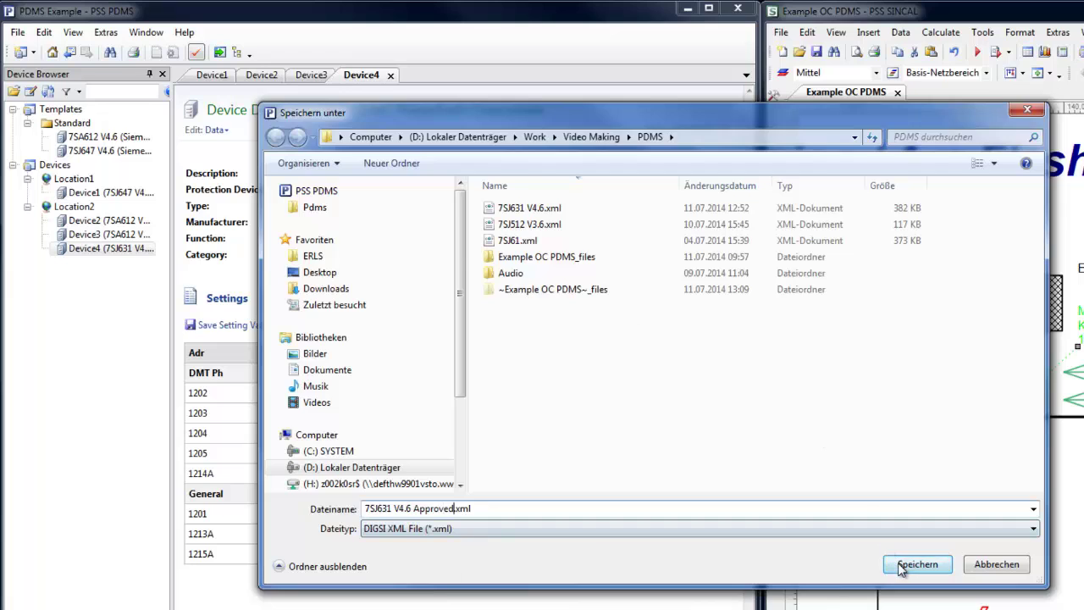
{"action": "left_click", "coordinate": [903, 566]}
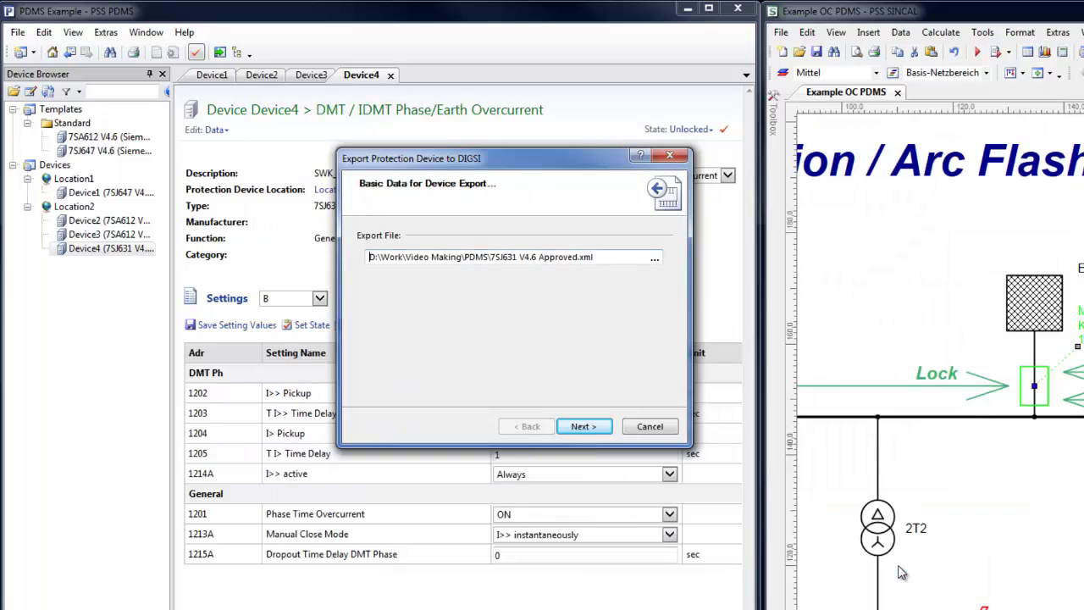
- Keep the group B mapping and Approved setting state, and finish the export
{"action": "left_click", "coordinate": [600, 434]}
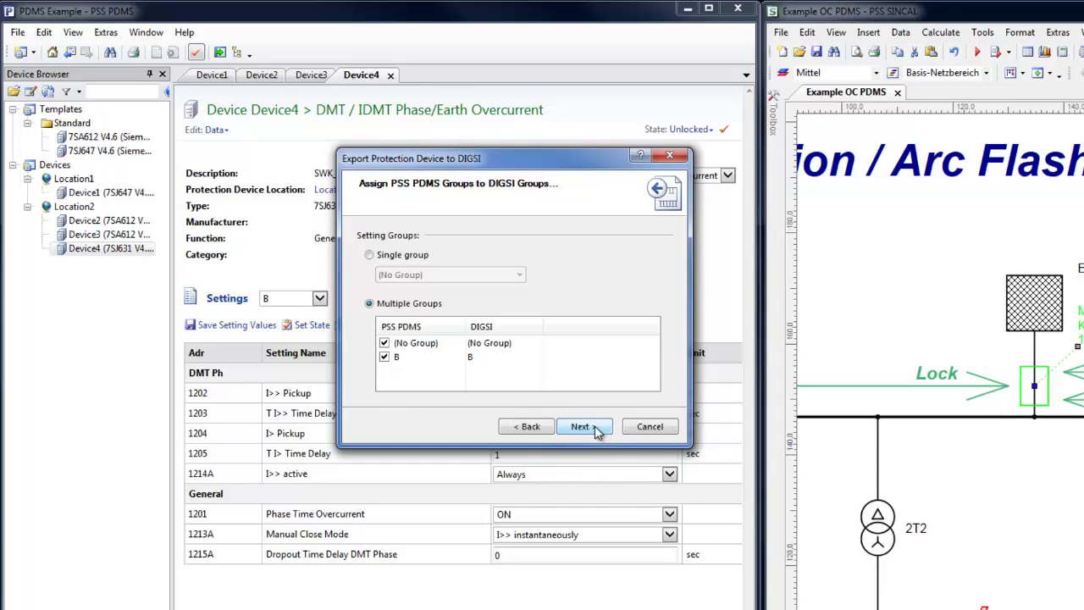
{"action": "left_click", "coordinate": [597, 430]}
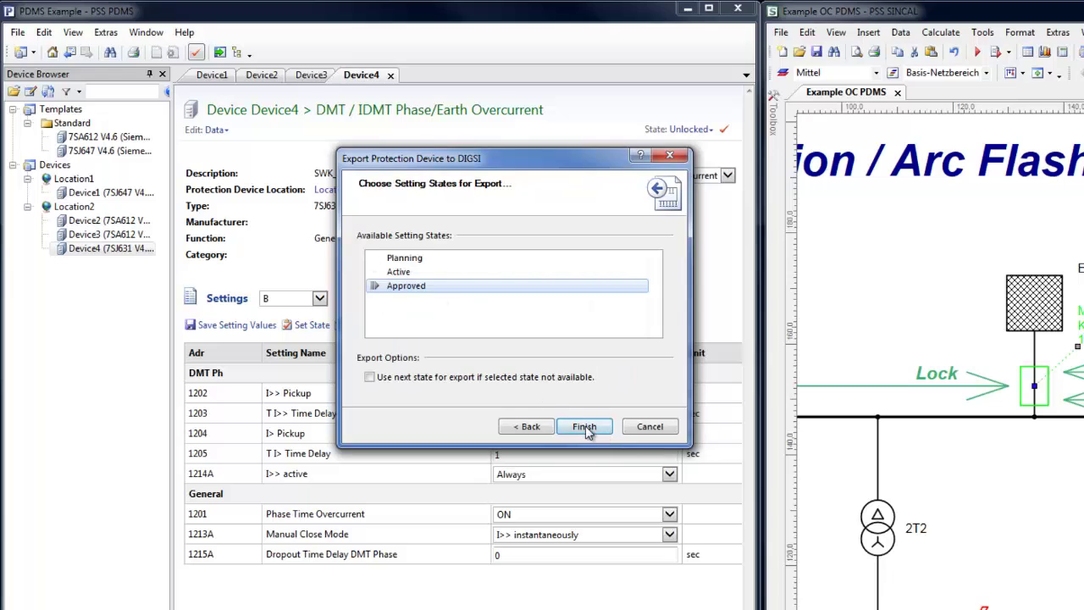
{"action": "left_click", "coordinate": [588, 430]}
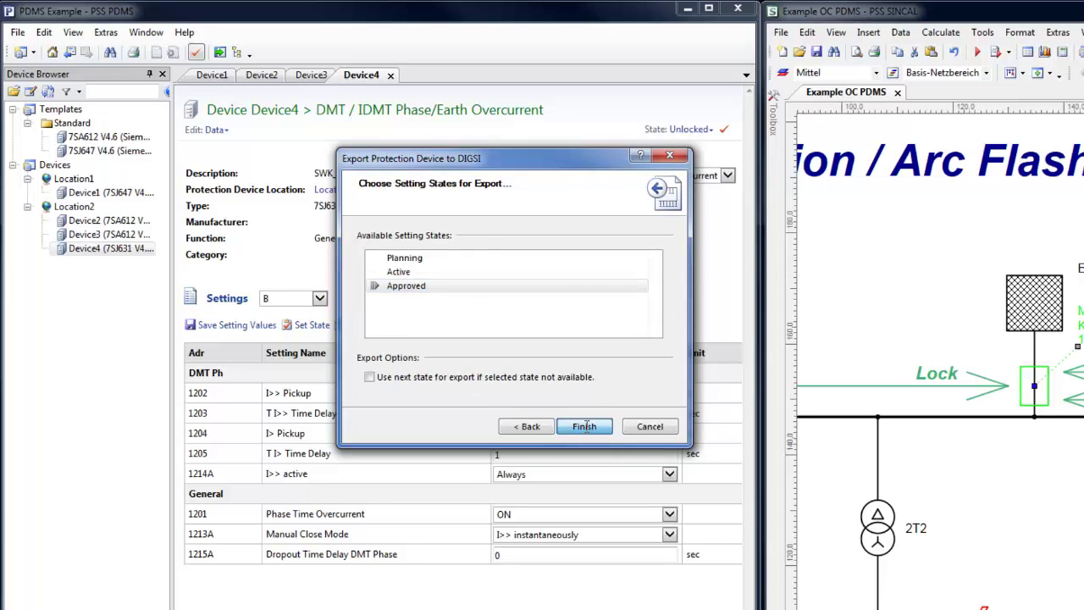